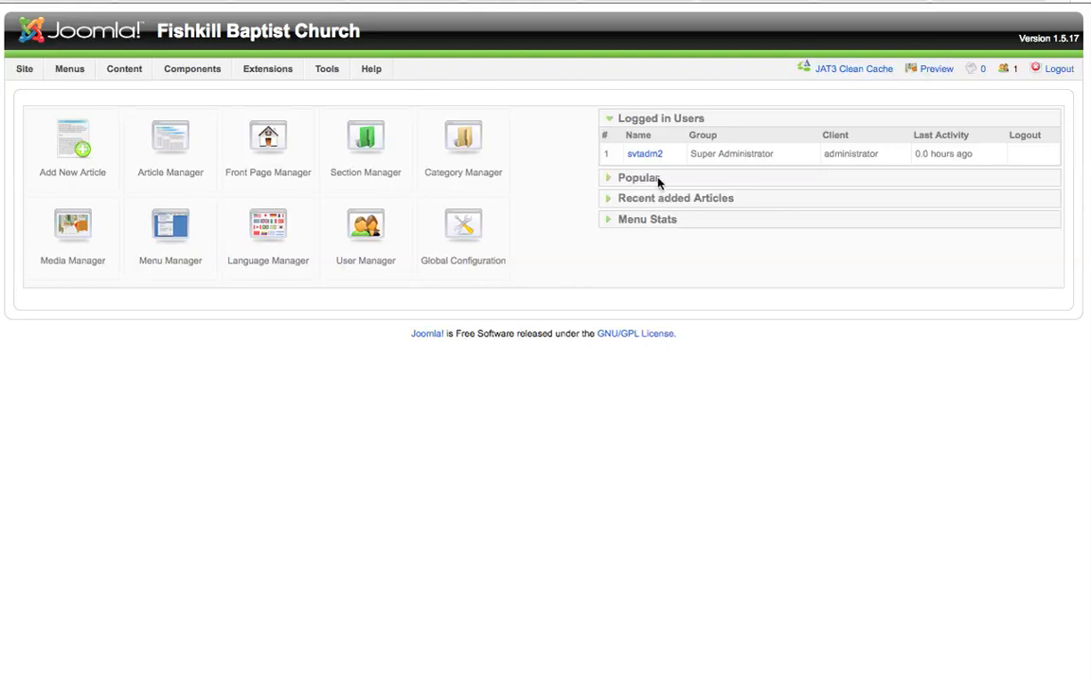
Step: Open the Article Manager and review the section, author, state and category filter options
click(119, 72)
click(181, 161)
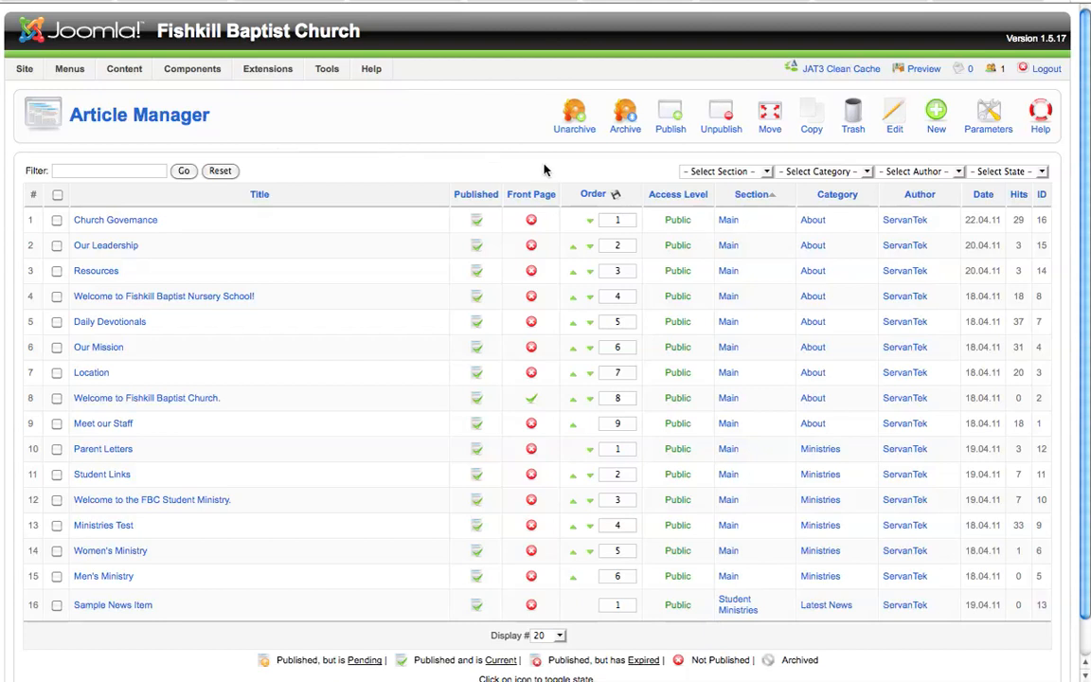
click(768, 173)
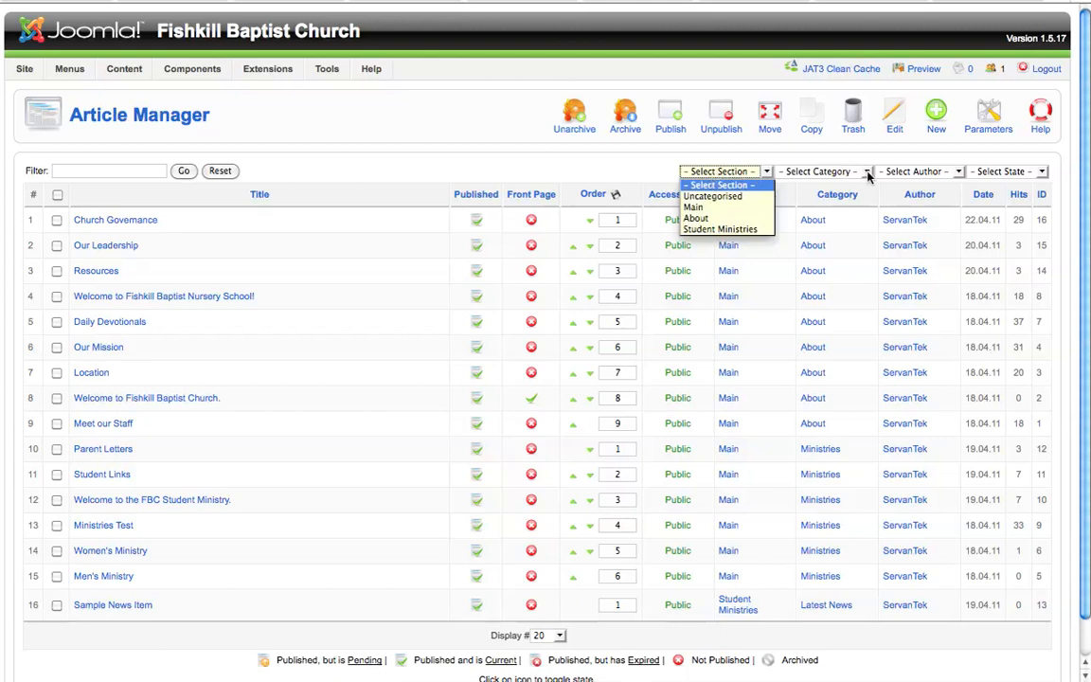
click(959, 176)
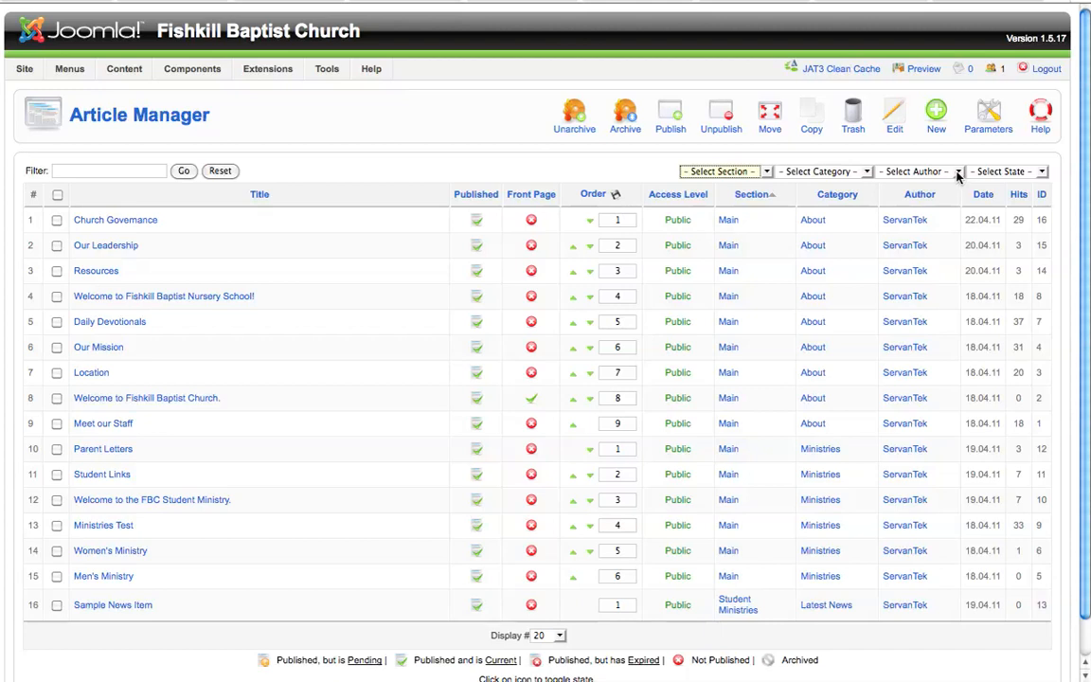
click(1042, 173)
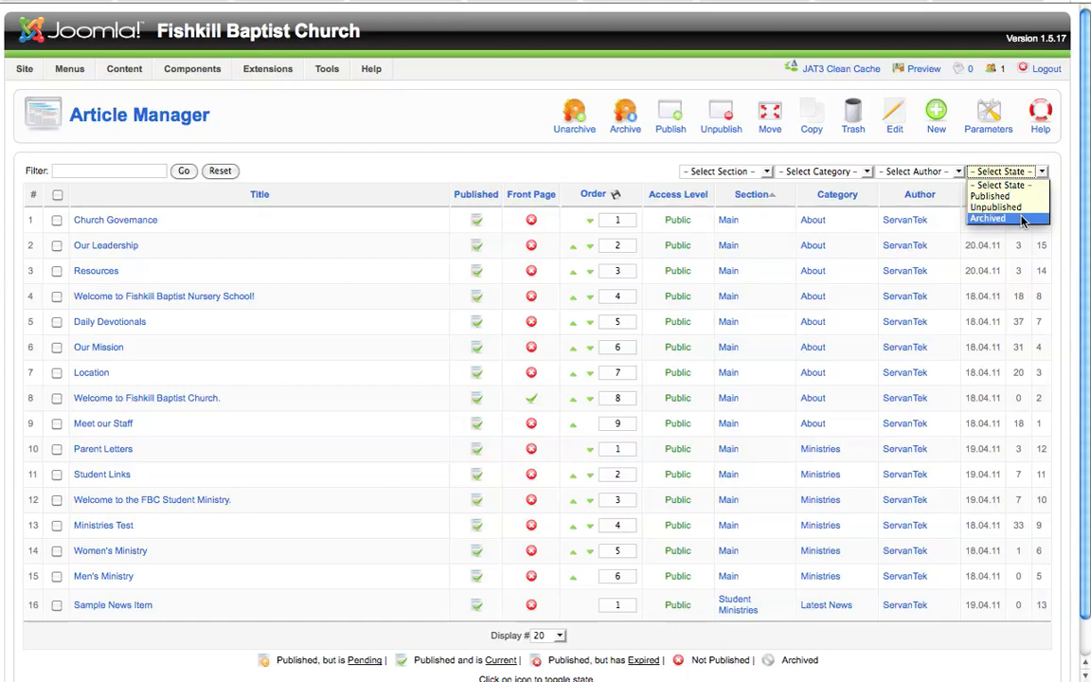
click(1004, 171)
click(853, 171)
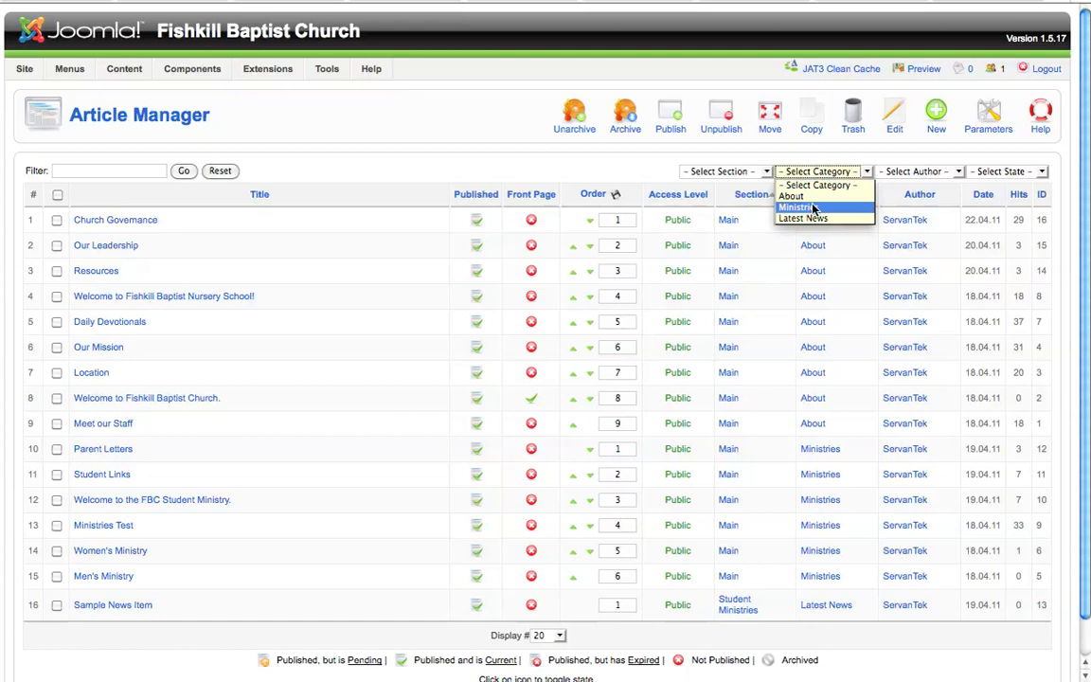
scroll(813, 208, down, 1)
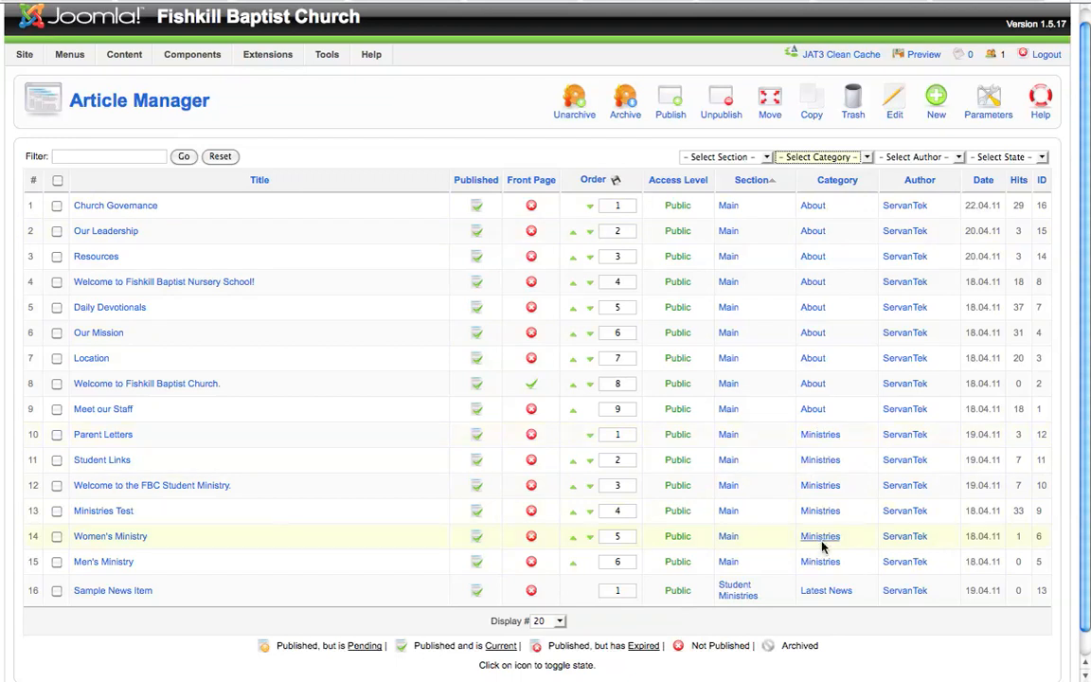
Step: Filter the article list by the Ministries category and reset the category filter
click(783, 155)
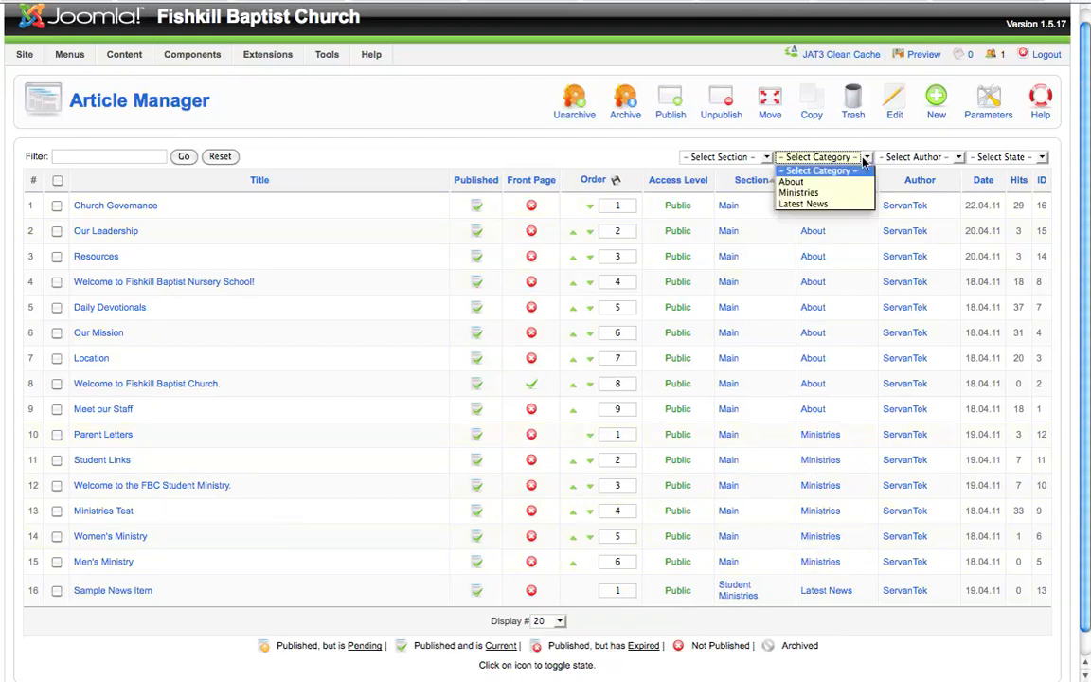
click(837, 193)
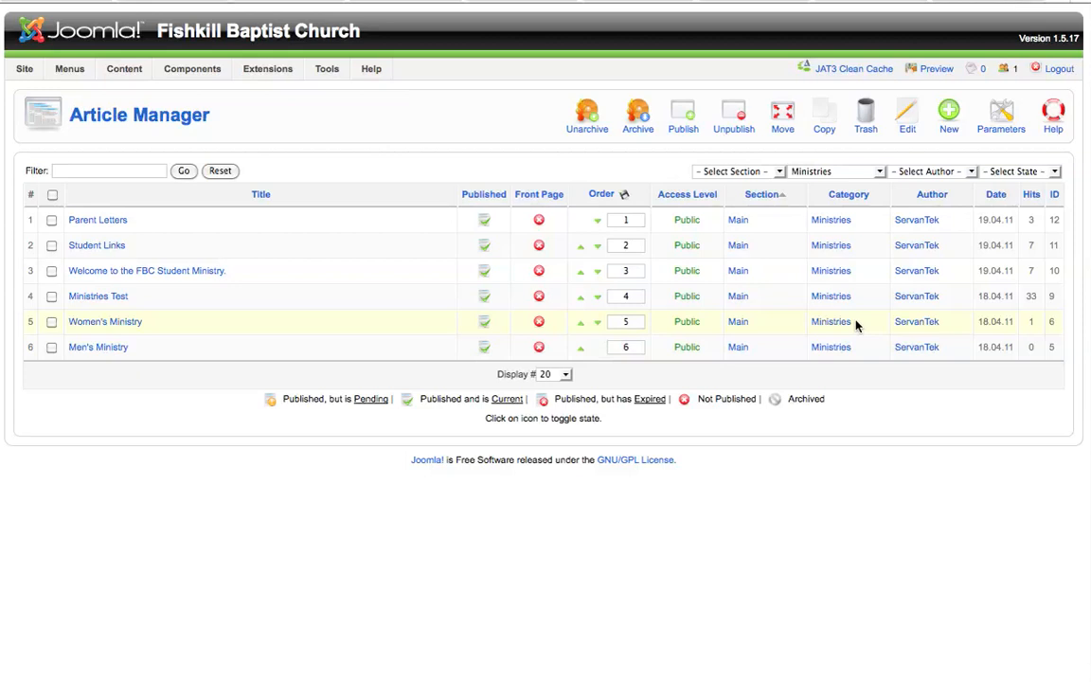
click(879, 173)
click(862, 186)
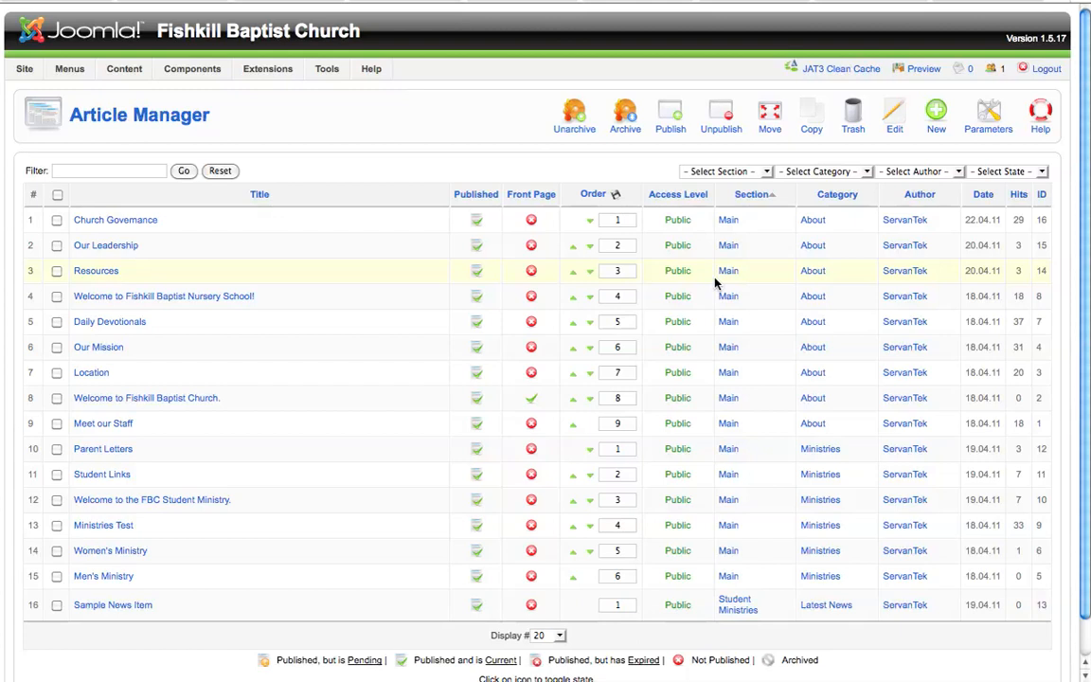
Step: Create a new article and title it "Welcome."
click(935, 113)
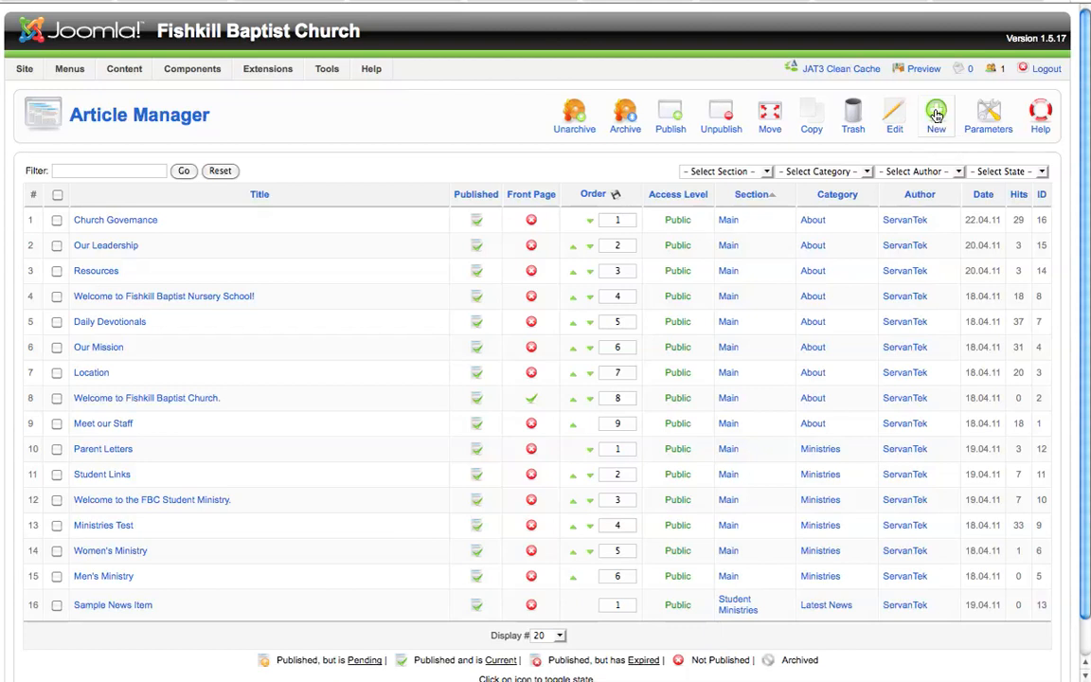
click(936, 115)
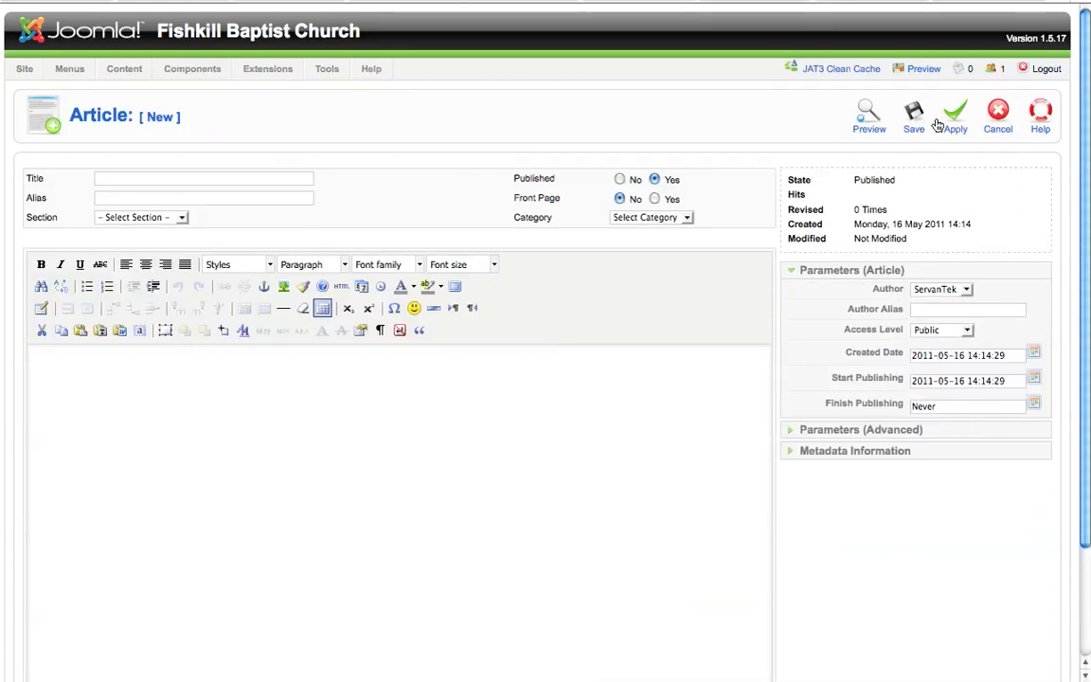
click(159, 178)
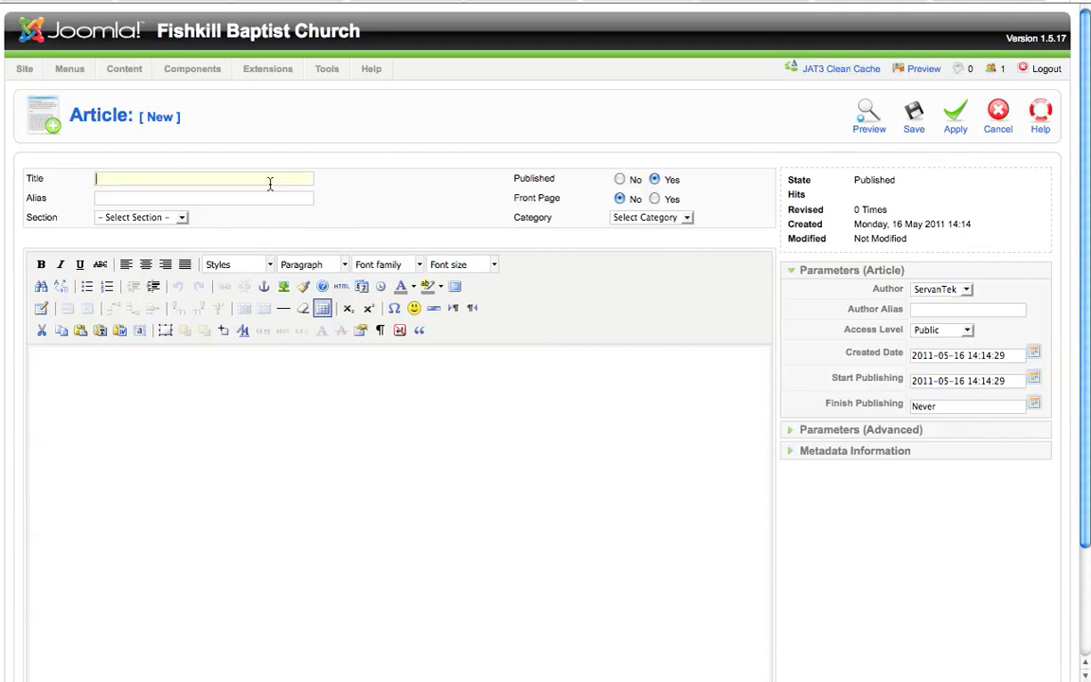
text(Welcome.)
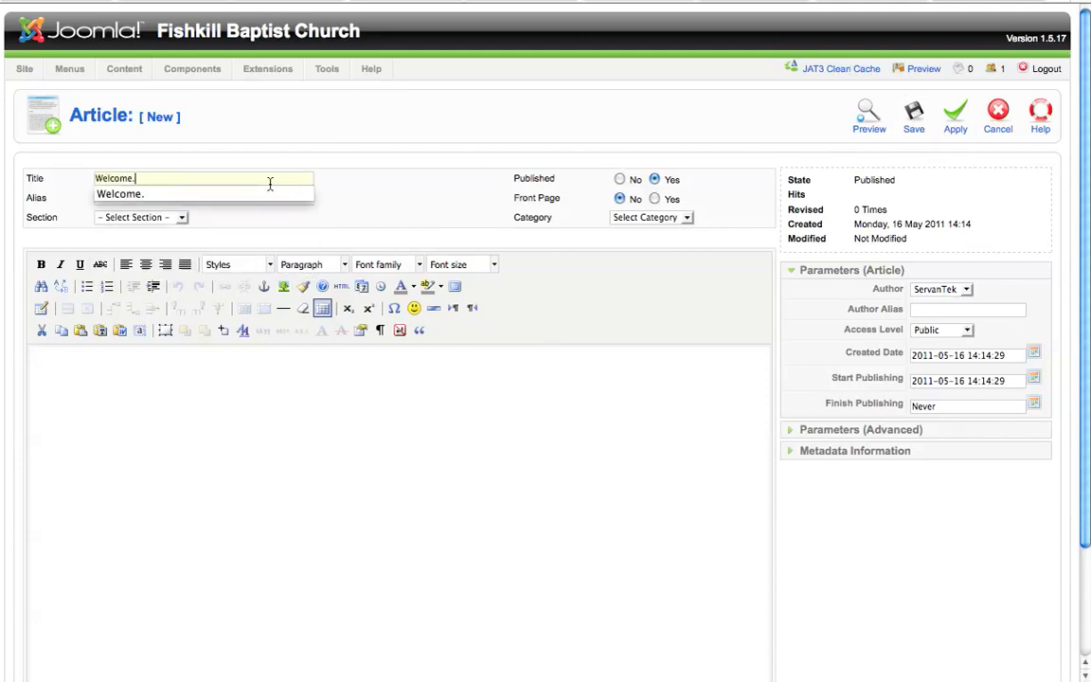
click(281, 194)
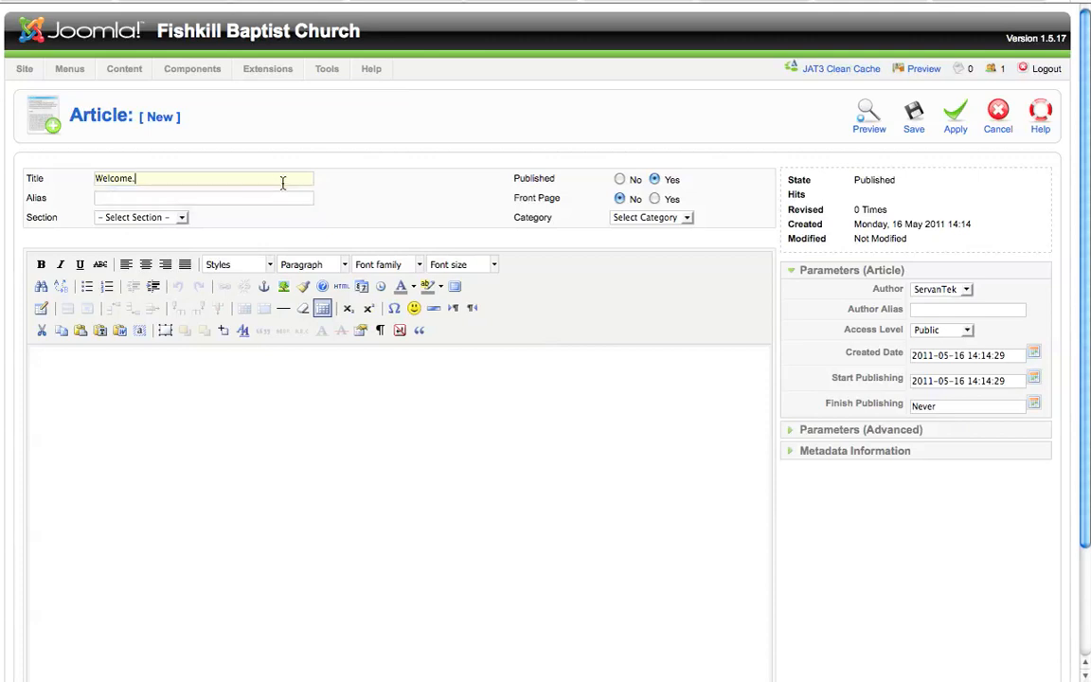
Step: Assign the new article to the Main section and the About category
click(182, 217)
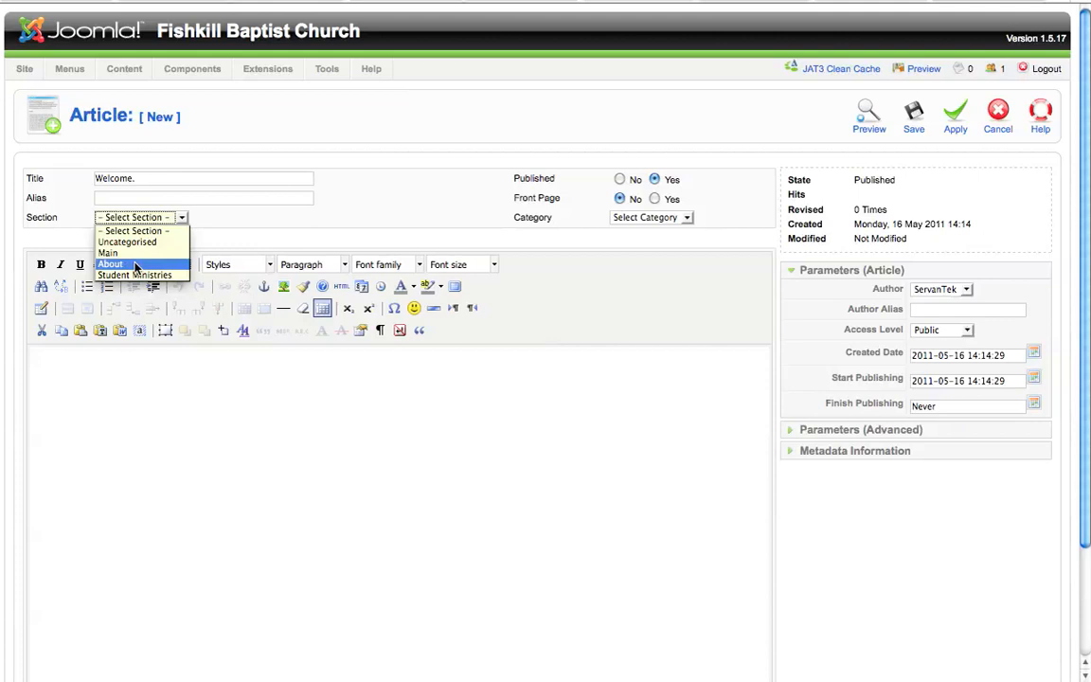
click(110, 253)
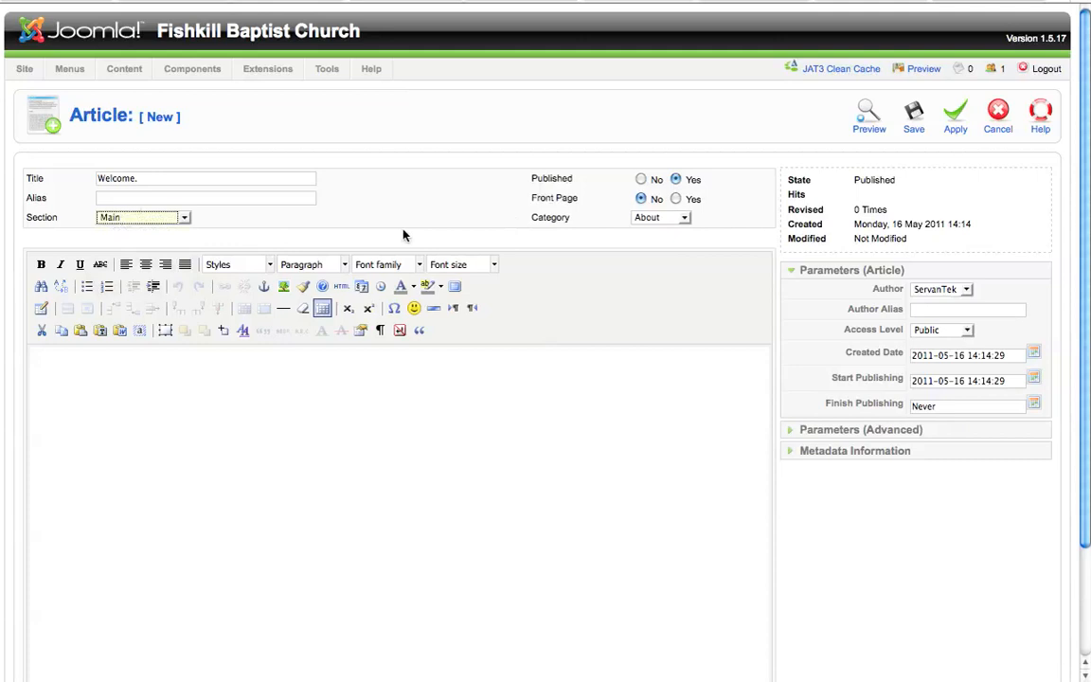
click(683, 218)
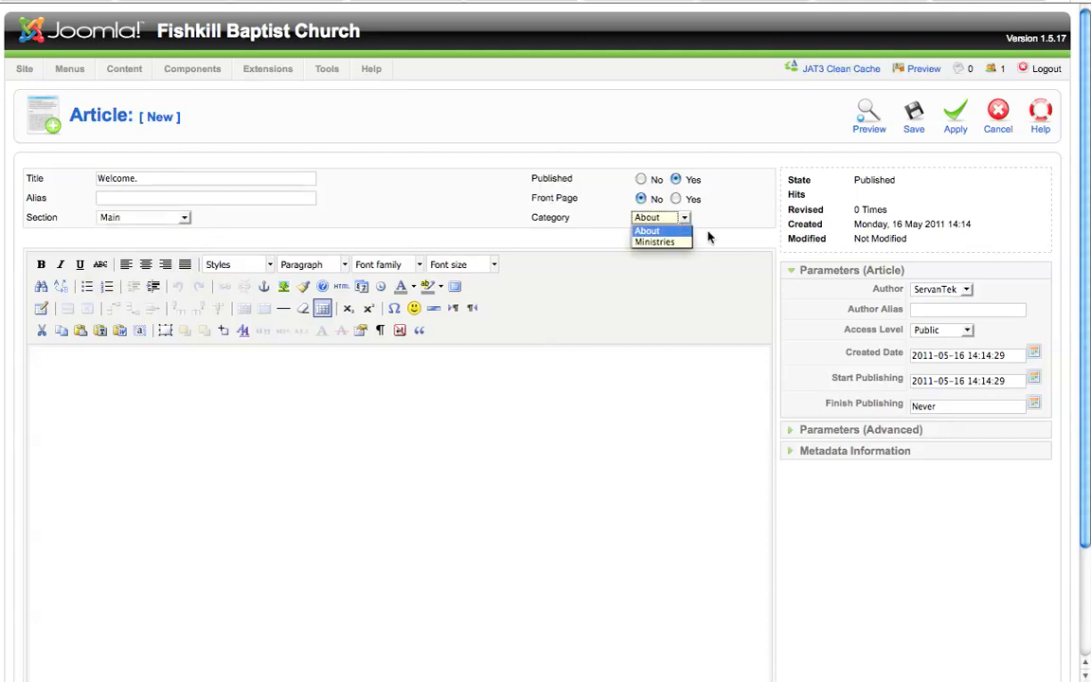
click(652, 232)
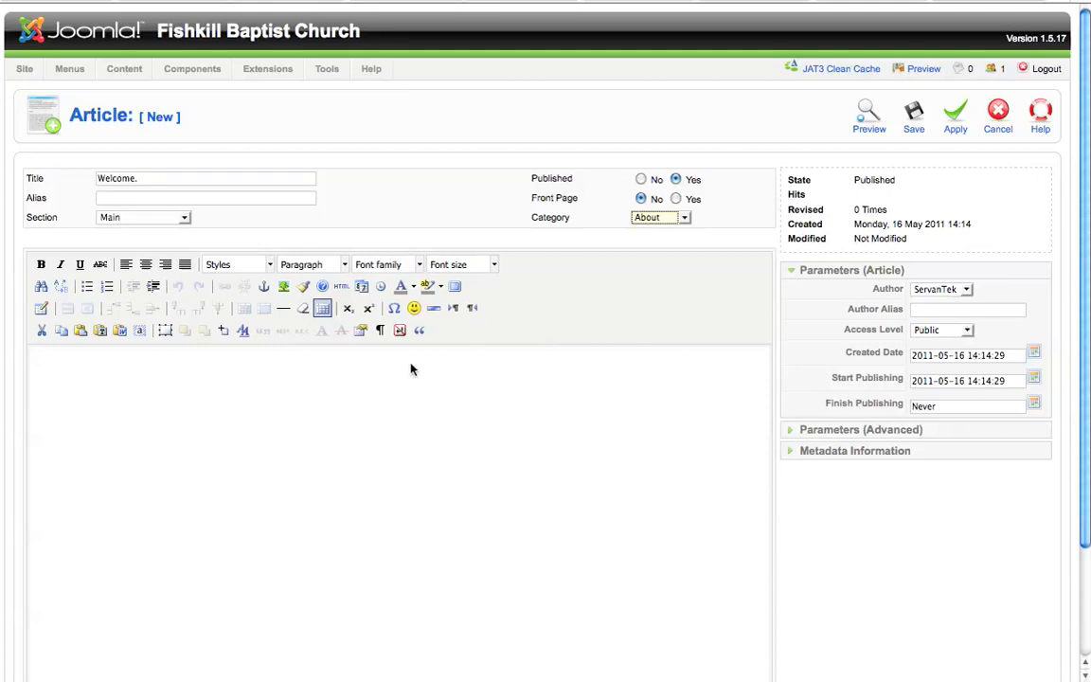
Step: Copy the whole lorem ipsum paragraph from the Untitled 6 text document and paste it into the article body
click(165, 395)
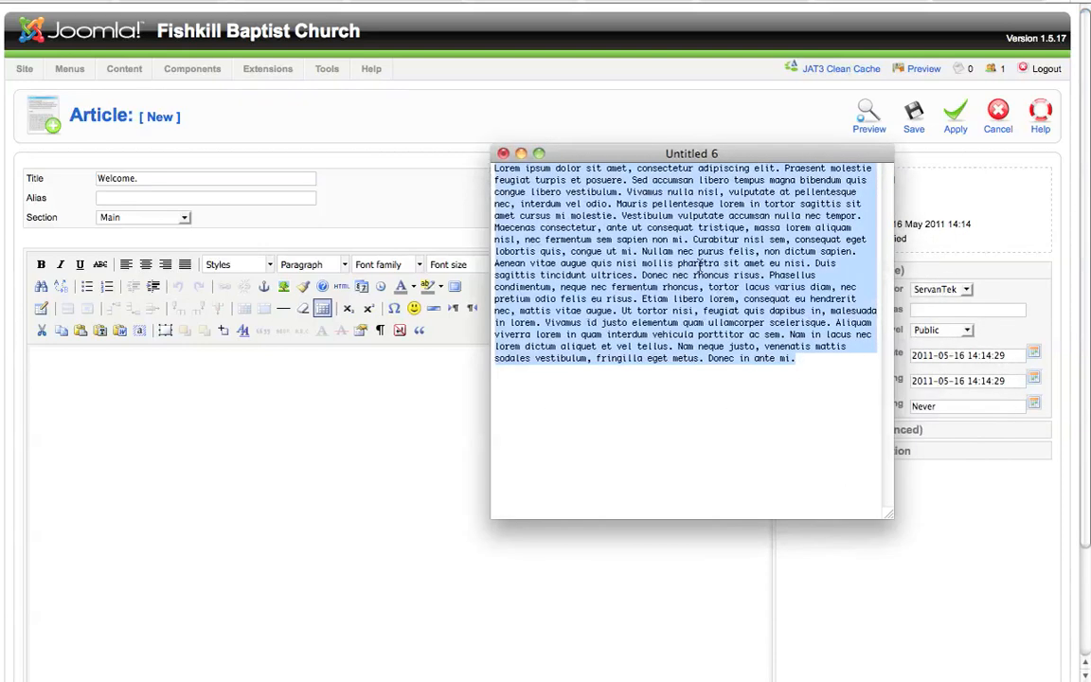
click(630, 238)
drag(793, 358, 488, 168)
key(super+c)
click(218, 378)
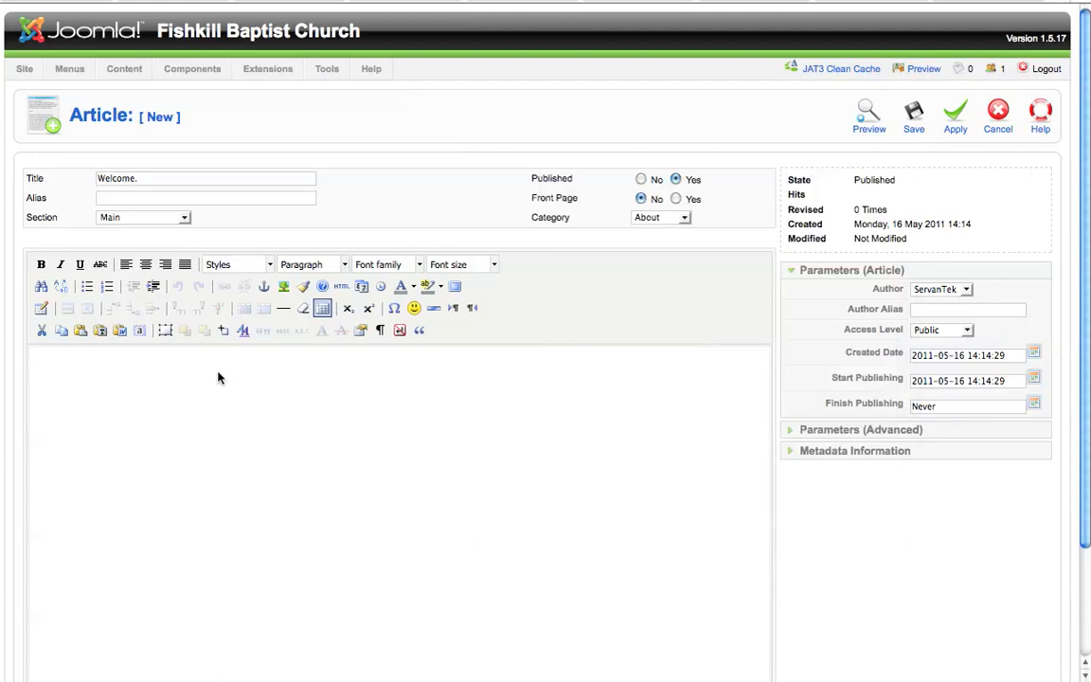
key(super+v)
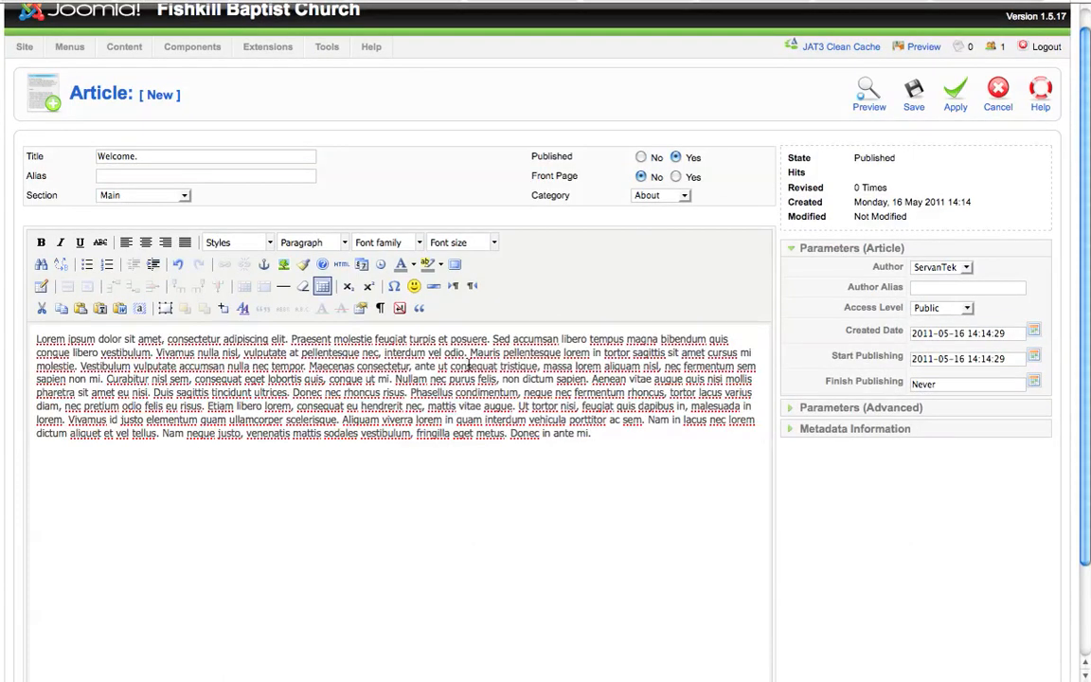
Step: Place the cursor before the first word of the body text and open the image insertion dialog to browse the stored images
click(35, 339)
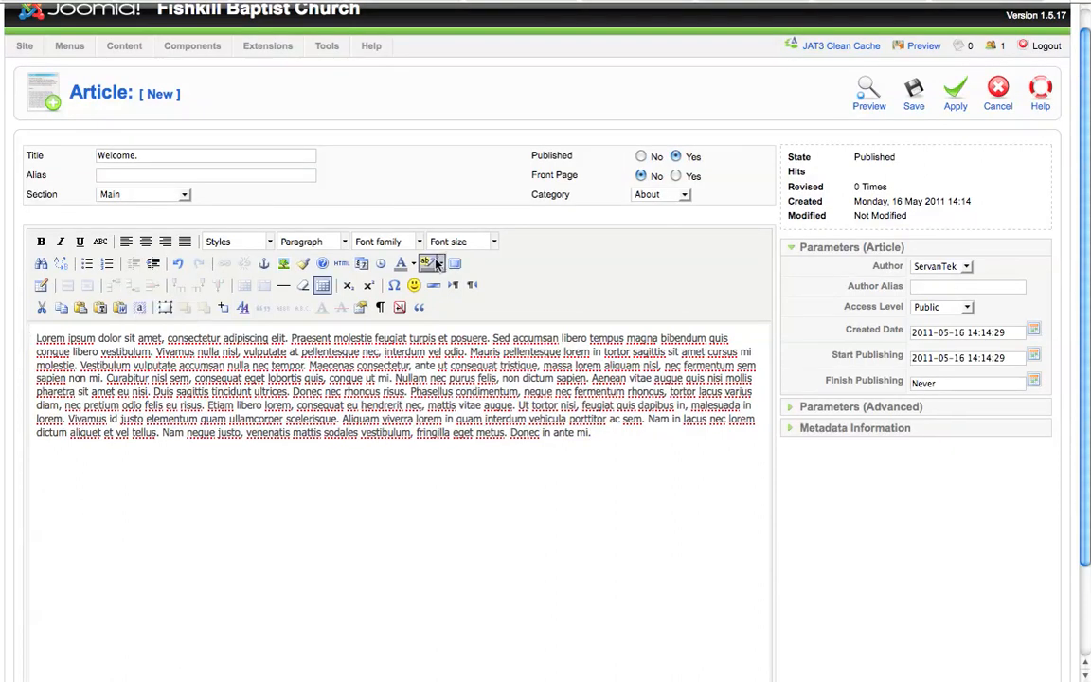
scroll(546, 266, down, 1)
scroll(545, 266, down, 2)
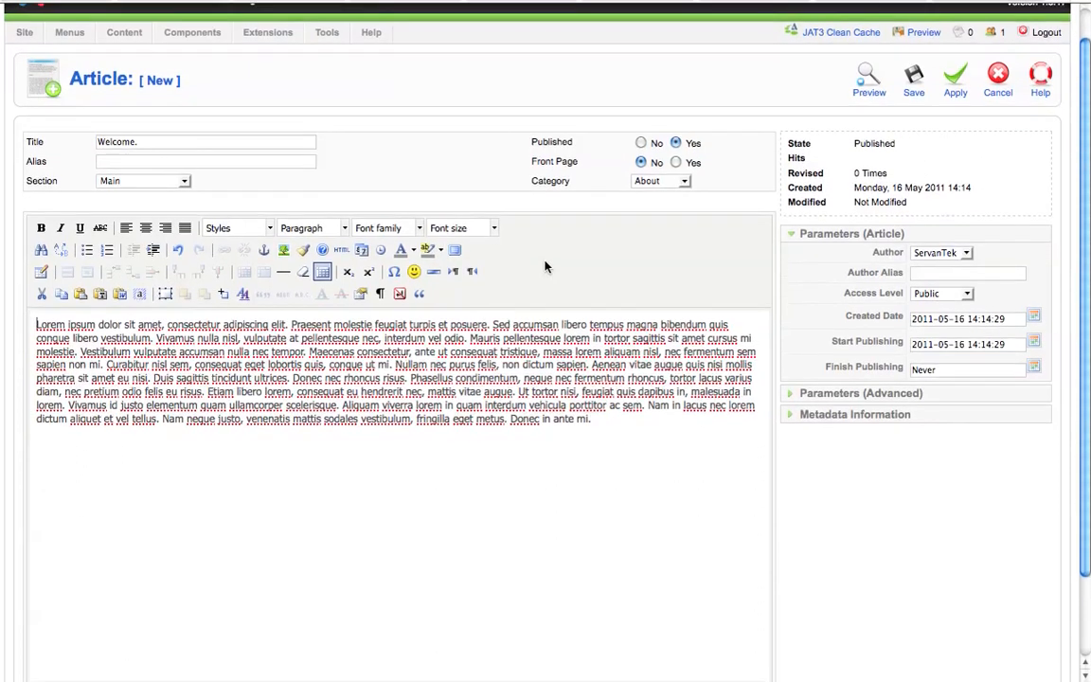
scroll(546, 264, down, 5)
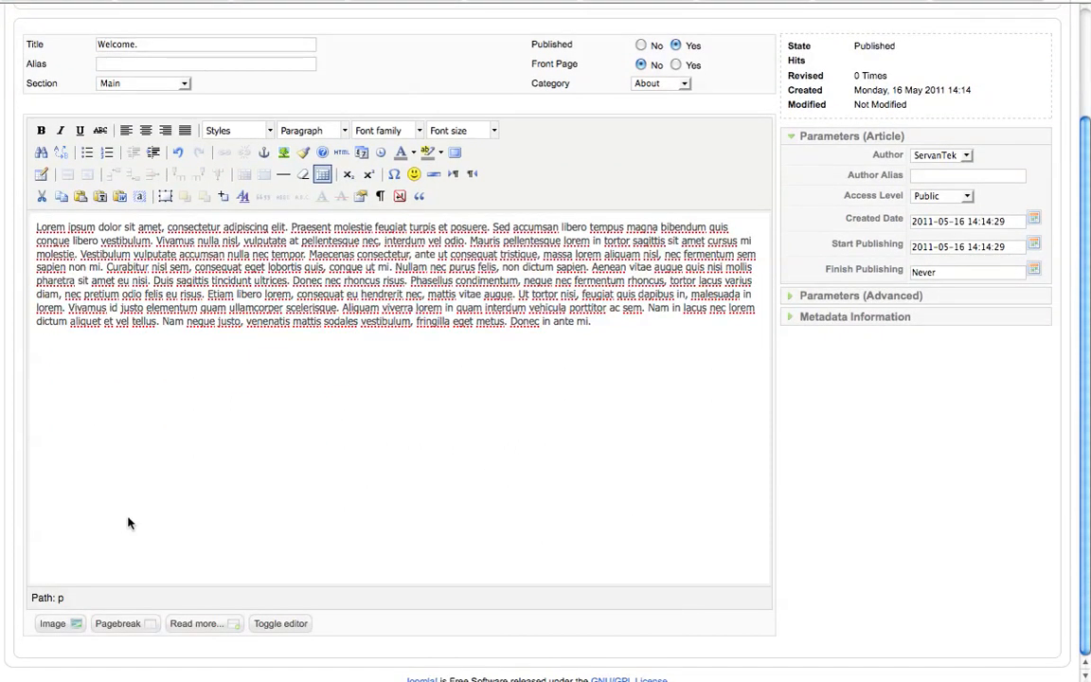
click(53, 625)
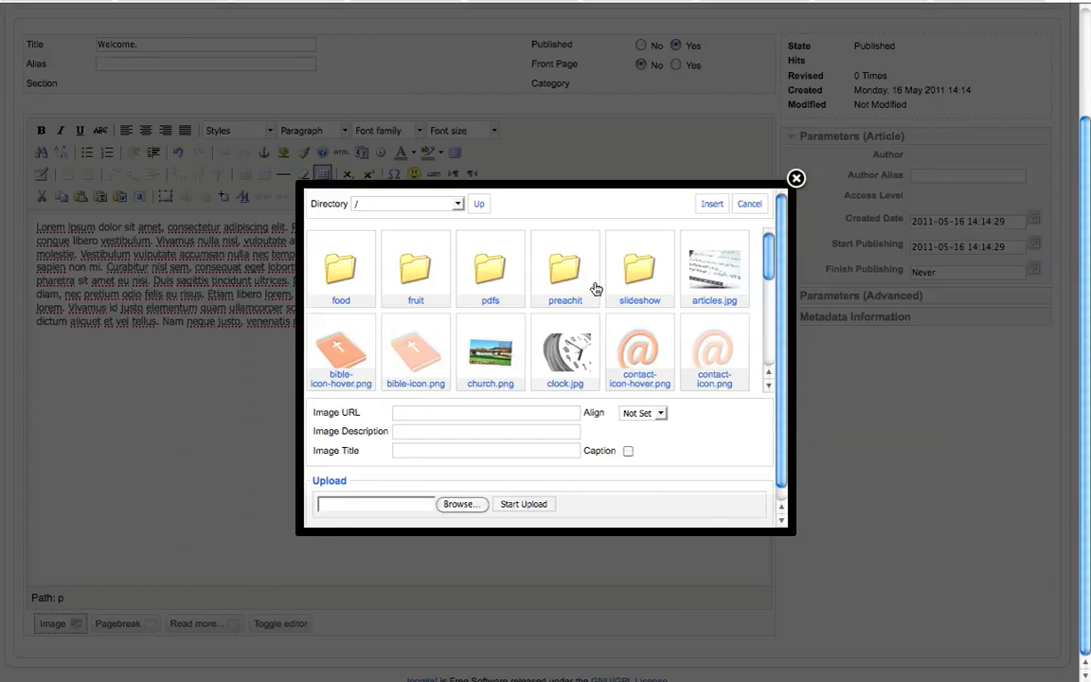
scroll(583, 294, down, 5)
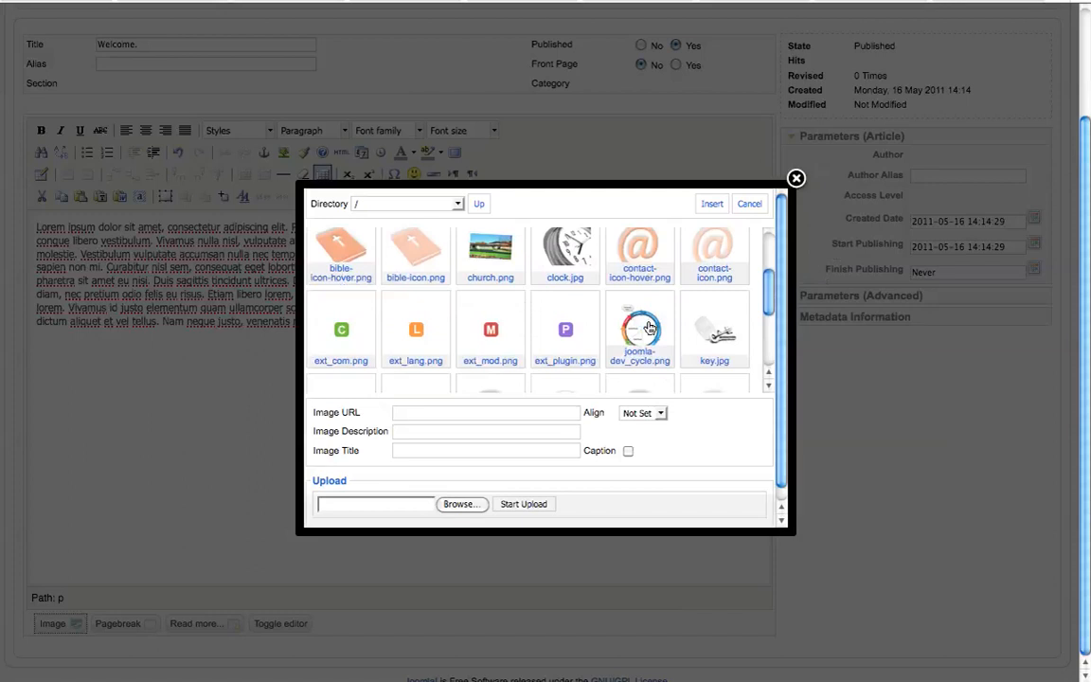
scroll(649, 327, down, 2)
scroll(650, 328, up, 6)
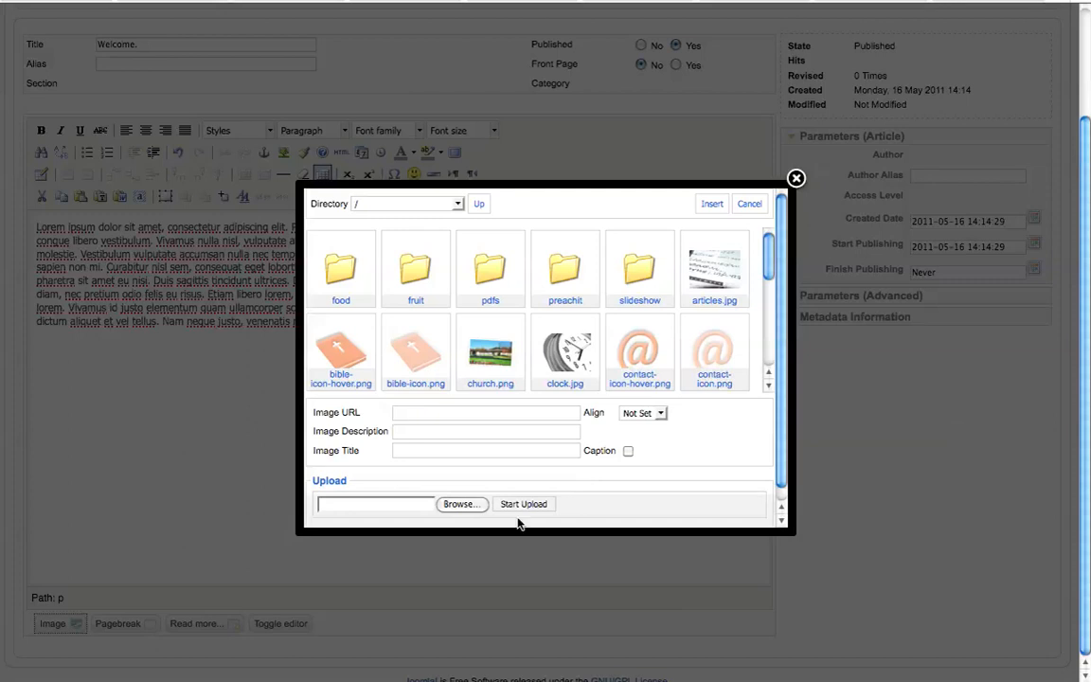
Step: Upload the portrait thumbnail JPEG from the Desktop folder to the root image directory
click(461, 504)
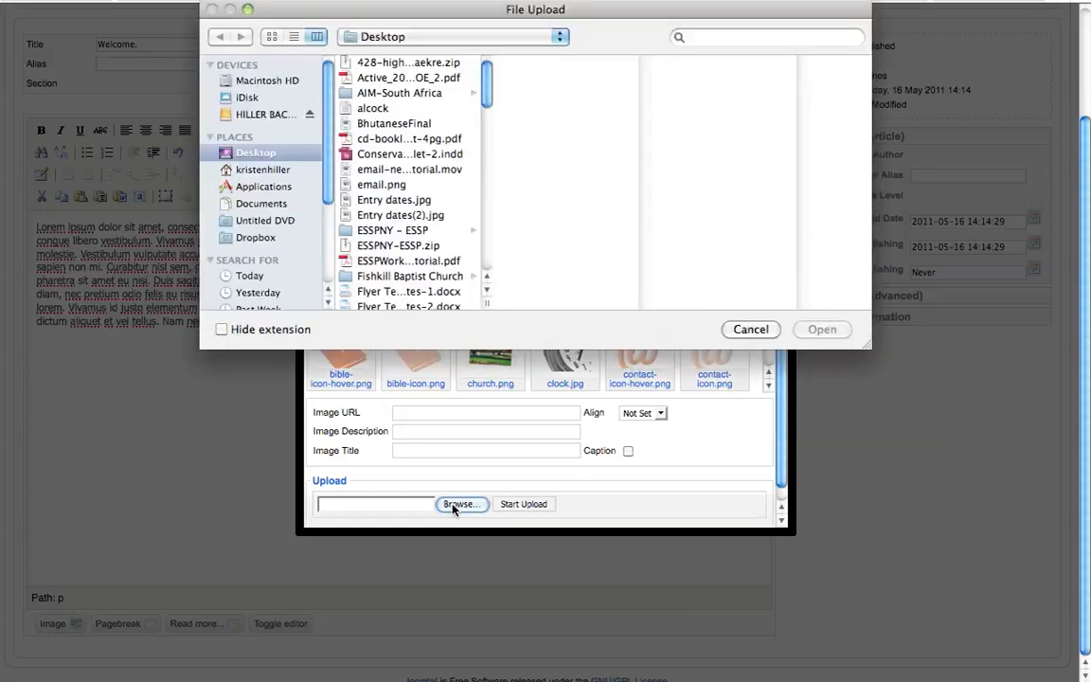
scroll(405, 105, down, 10)
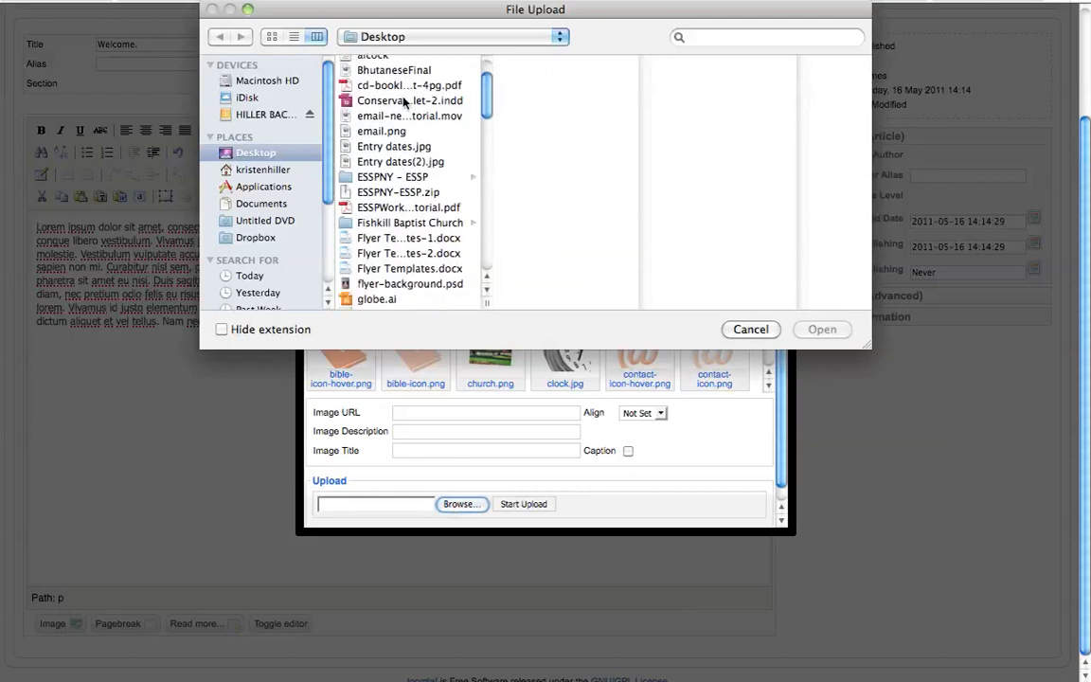
scroll(404, 97, down, 5)
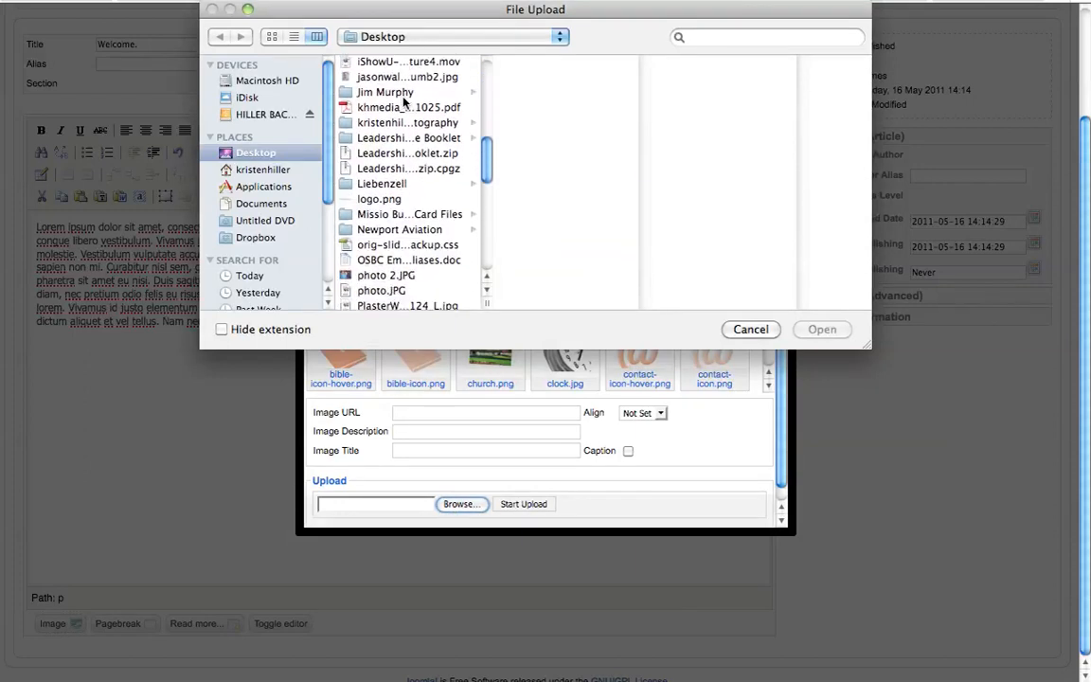
click(390, 89)
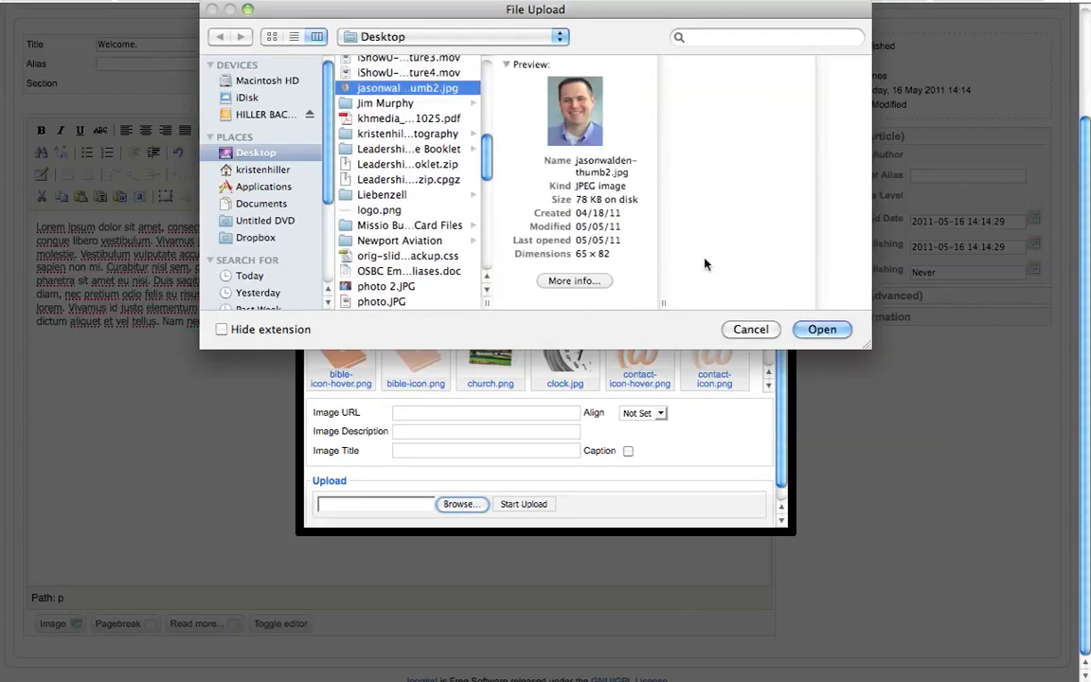
click(821, 329)
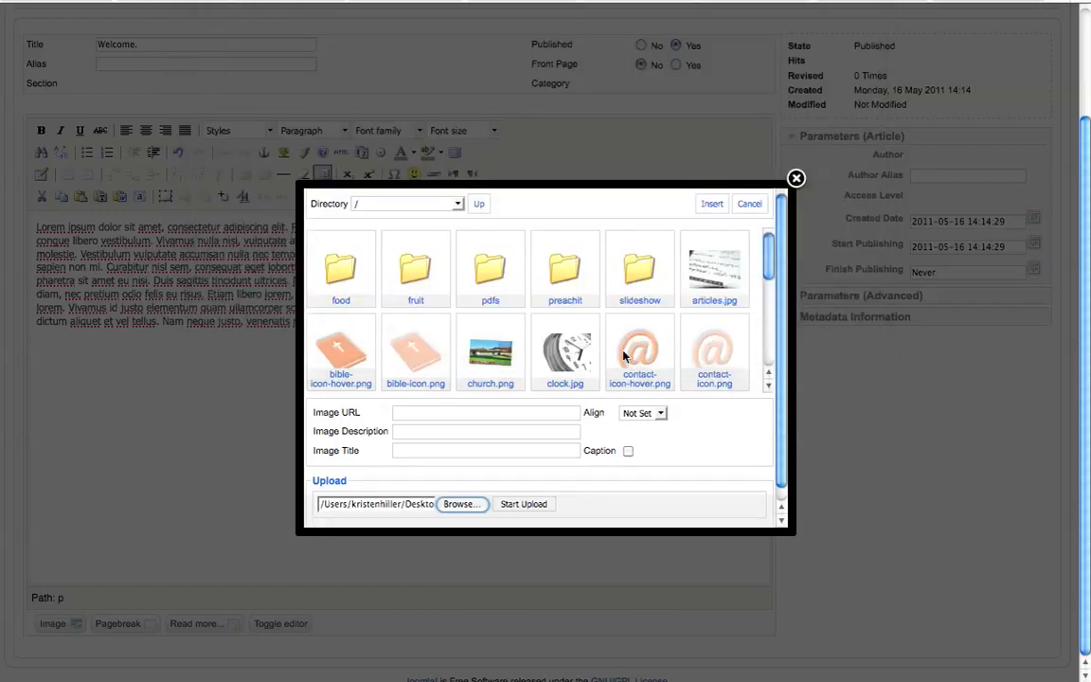
click(509, 505)
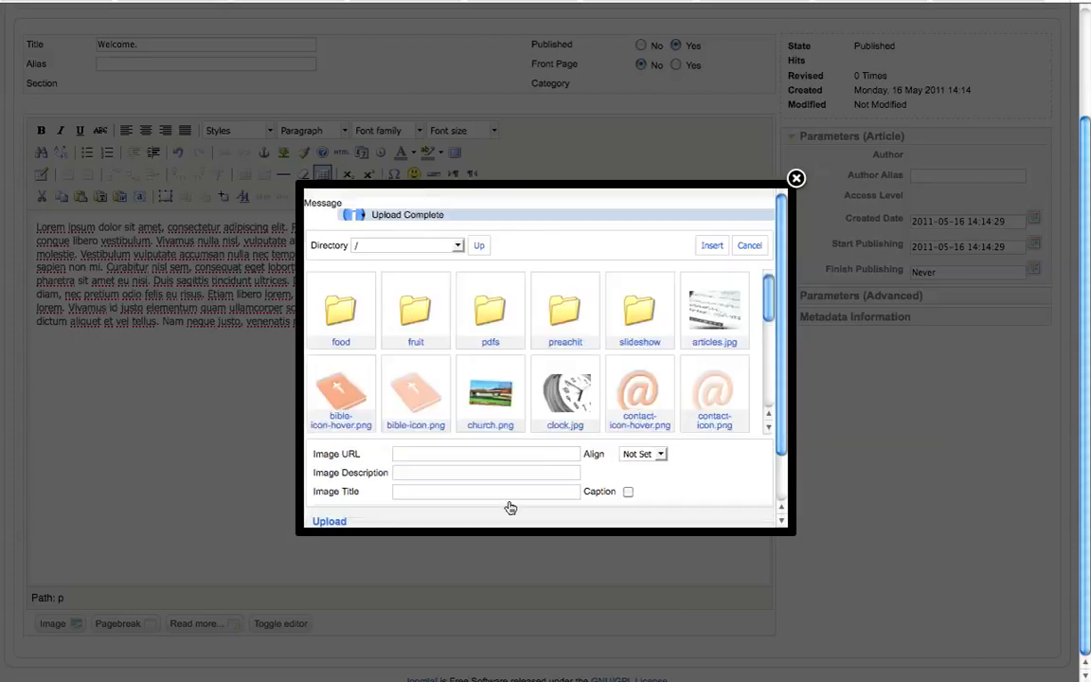
Step: Insert the newly uploaded portrait thumbnail from the root image directory at the start of the article body
scroll(673, 324, down, 3)
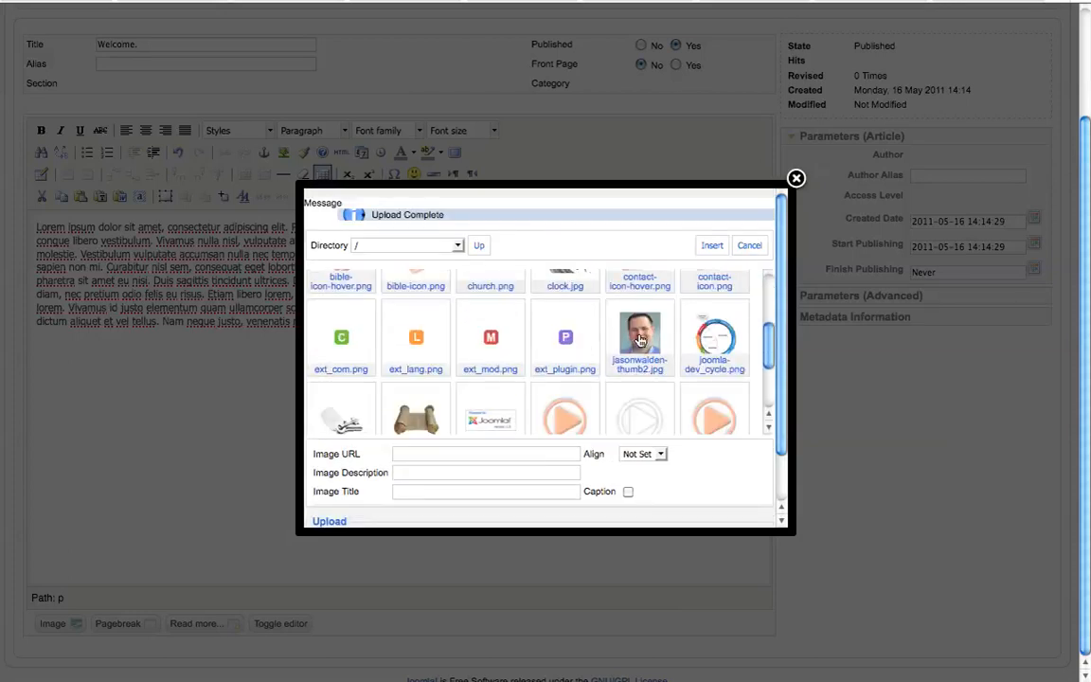
click(663, 329)
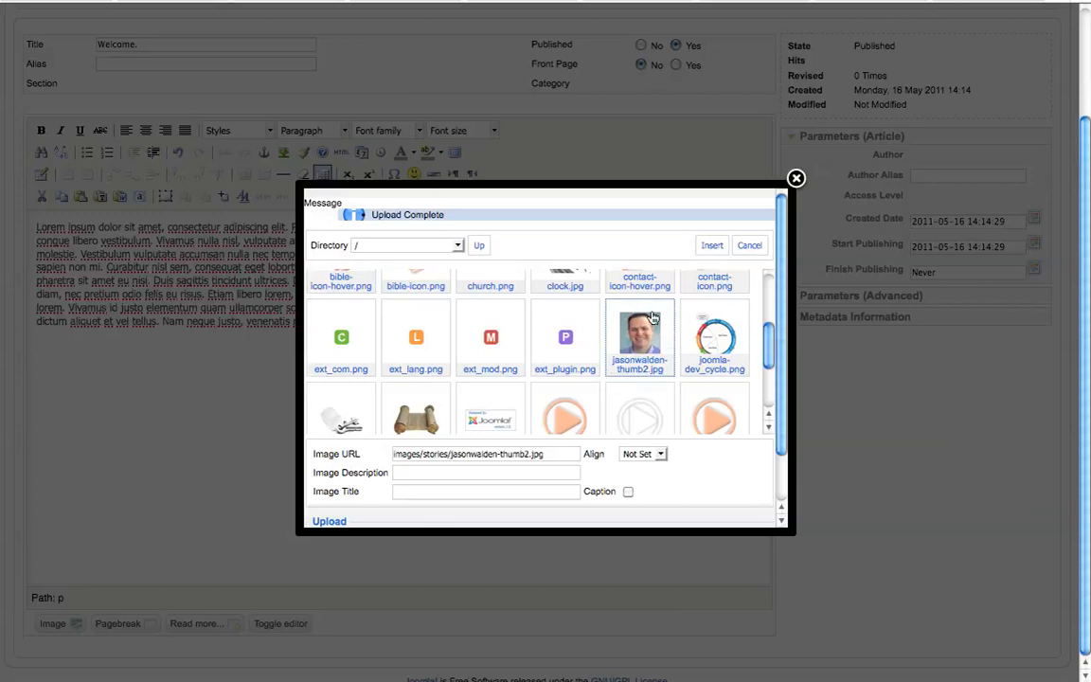
click(710, 245)
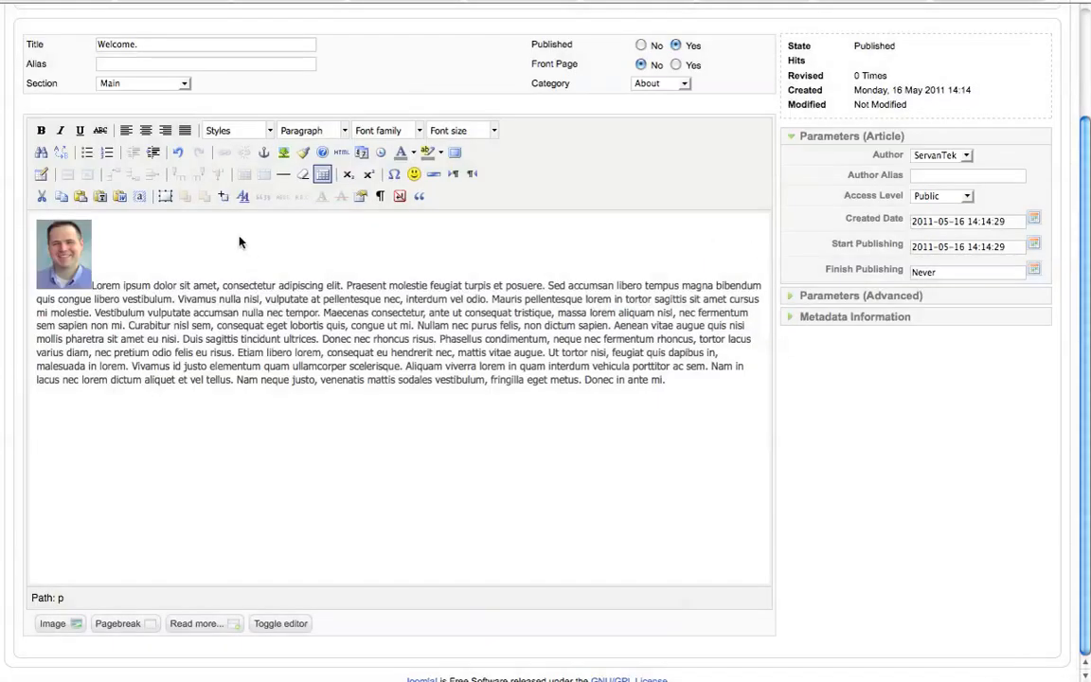
Step: Open the portrait's image properties and enter the person's first name as both the image description and the title
click(66, 254)
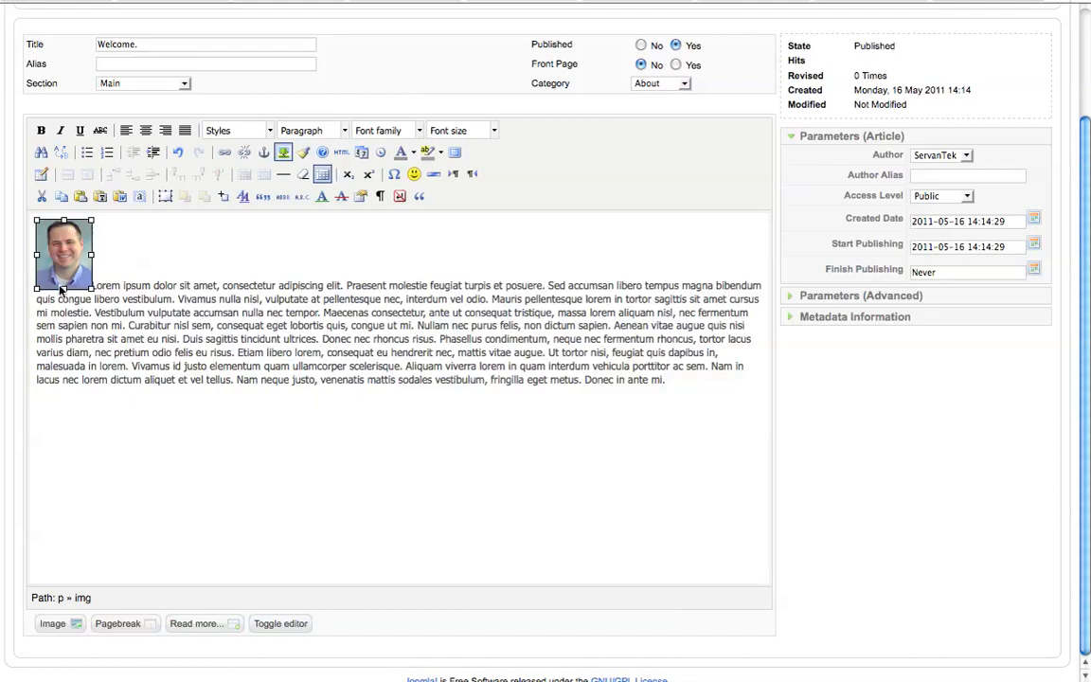
click(284, 155)
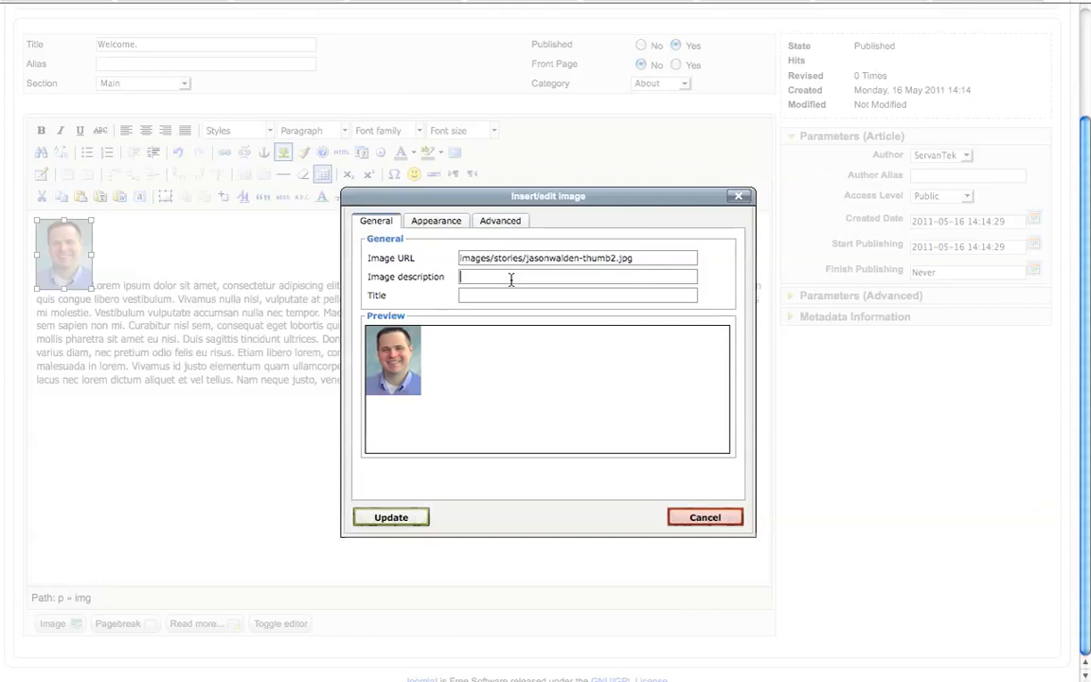
text(Jason)
click(469, 295)
text(Jason)
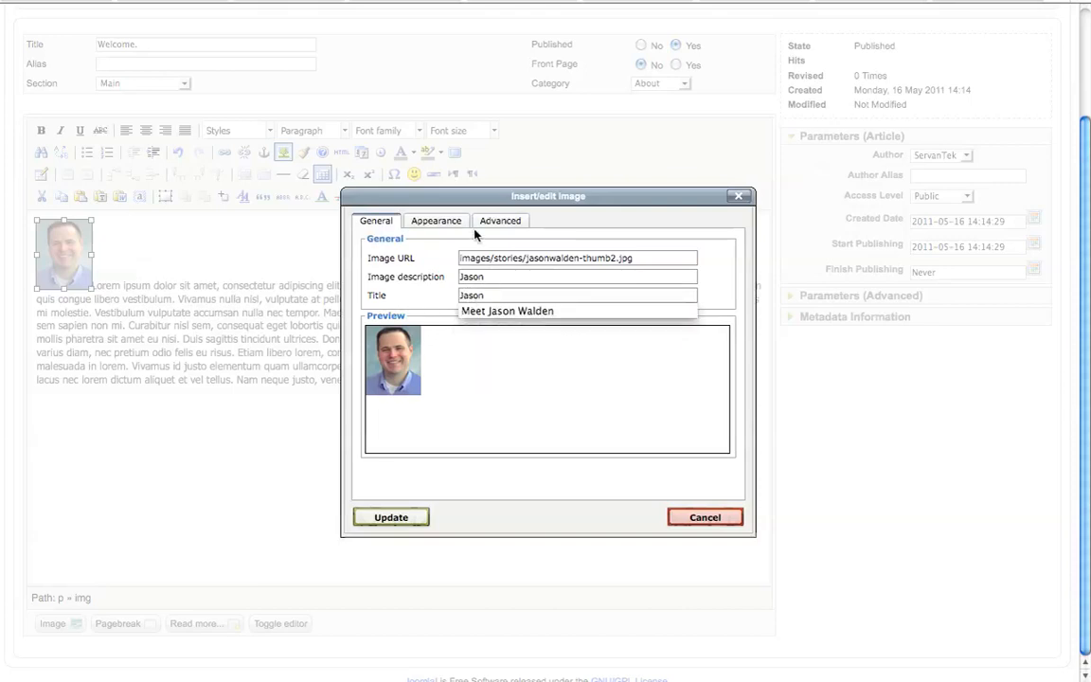
click(502, 276)
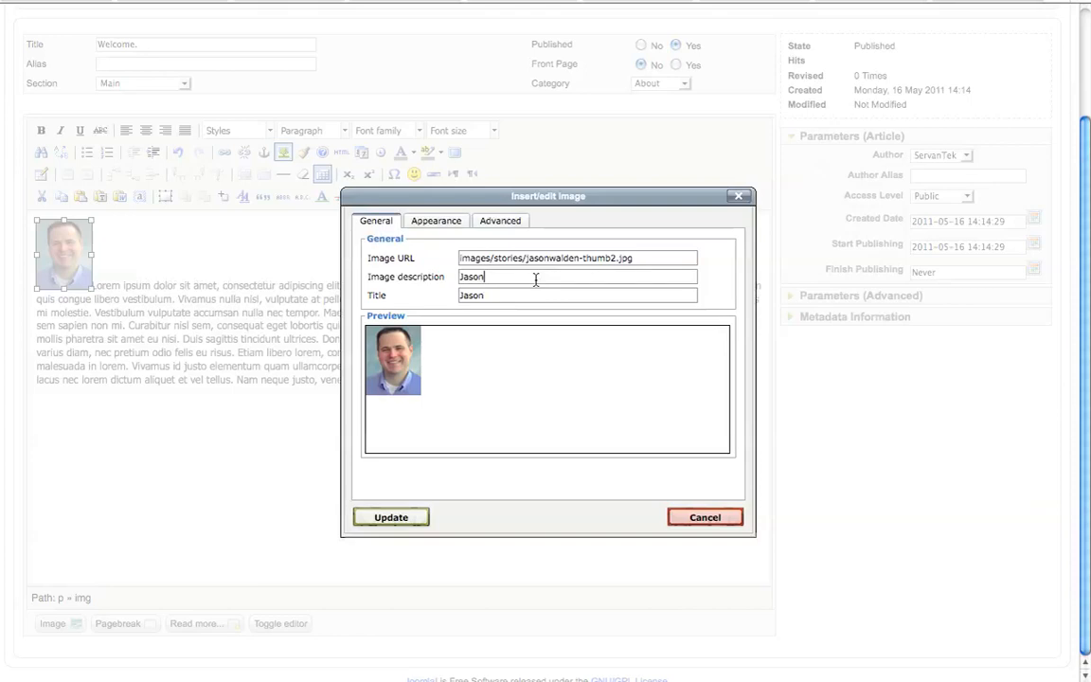
Step: Try the Right and Left alignments for the portrait in its appearance settings, ending with Right
click(441, 222)
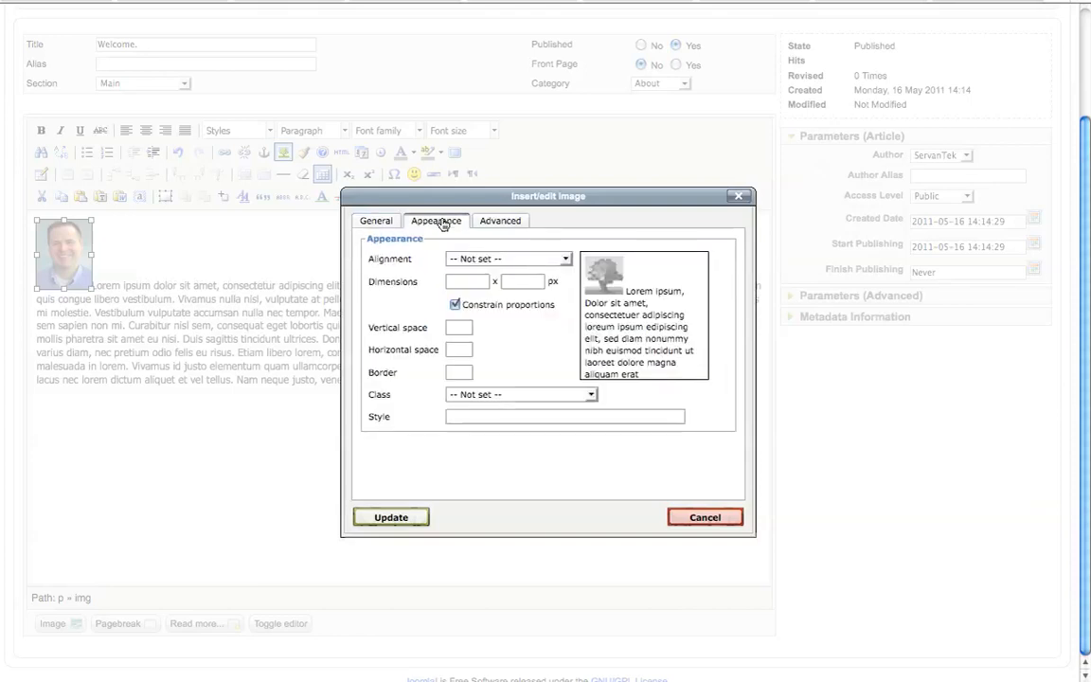
click(565, 258)
click(566, 259)
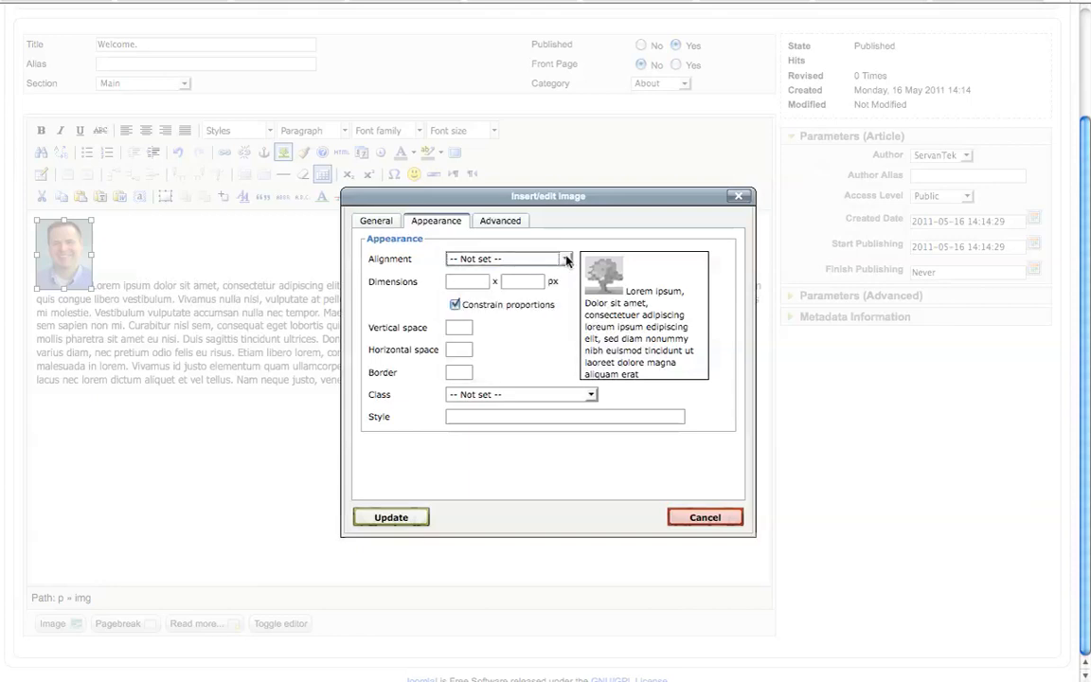
click(564, 259)
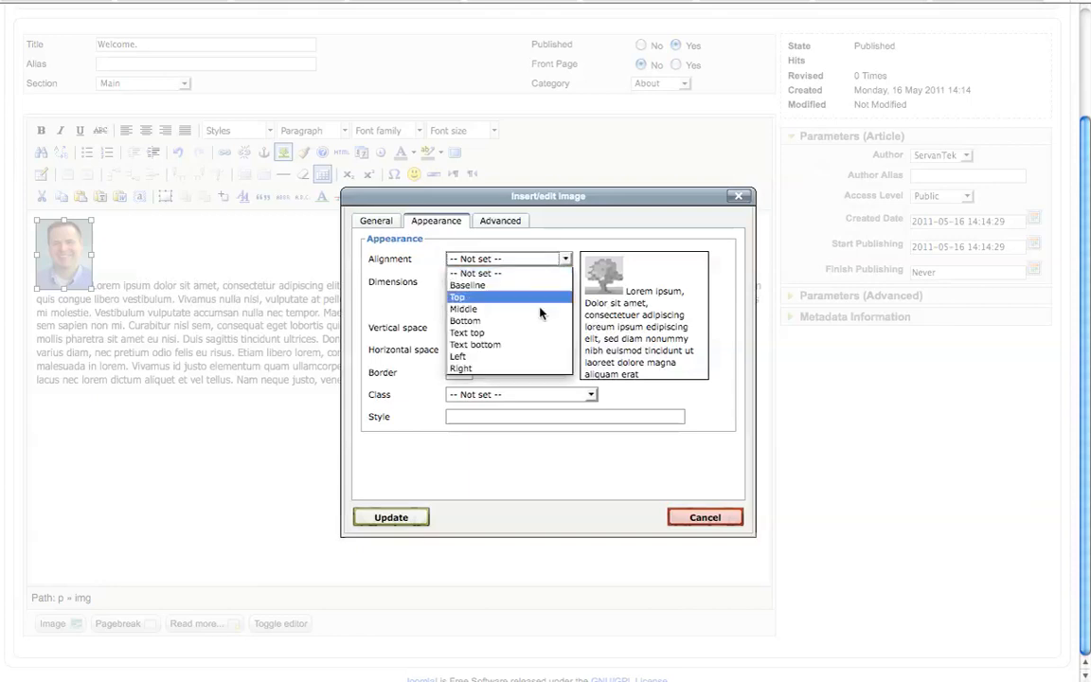
click(514, 369)
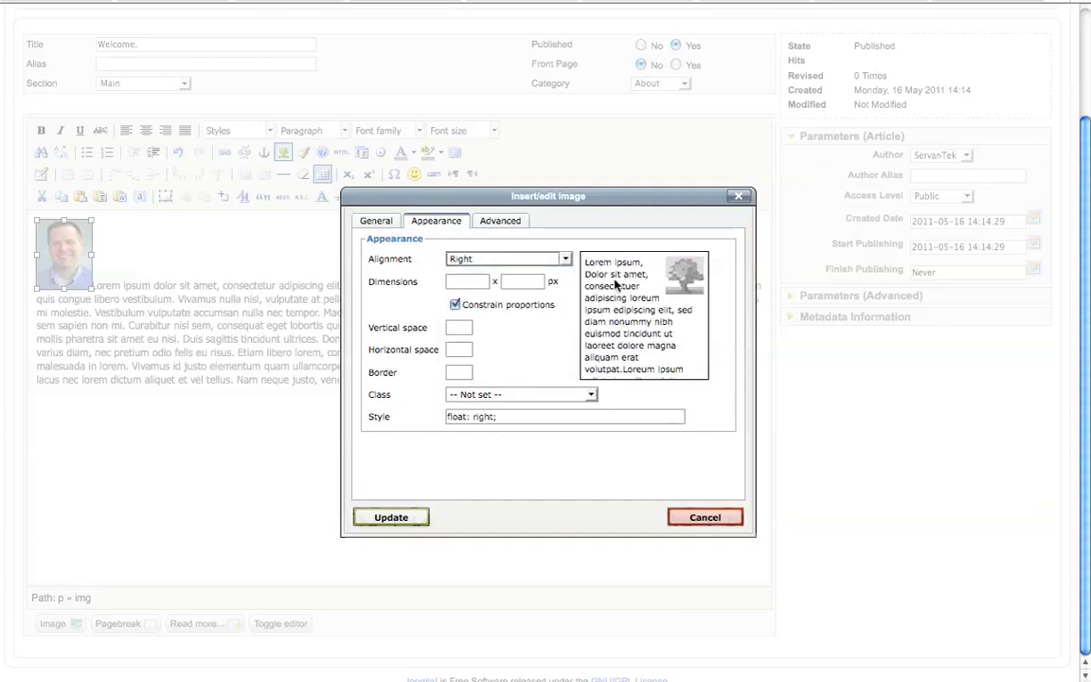
click(566, 259)
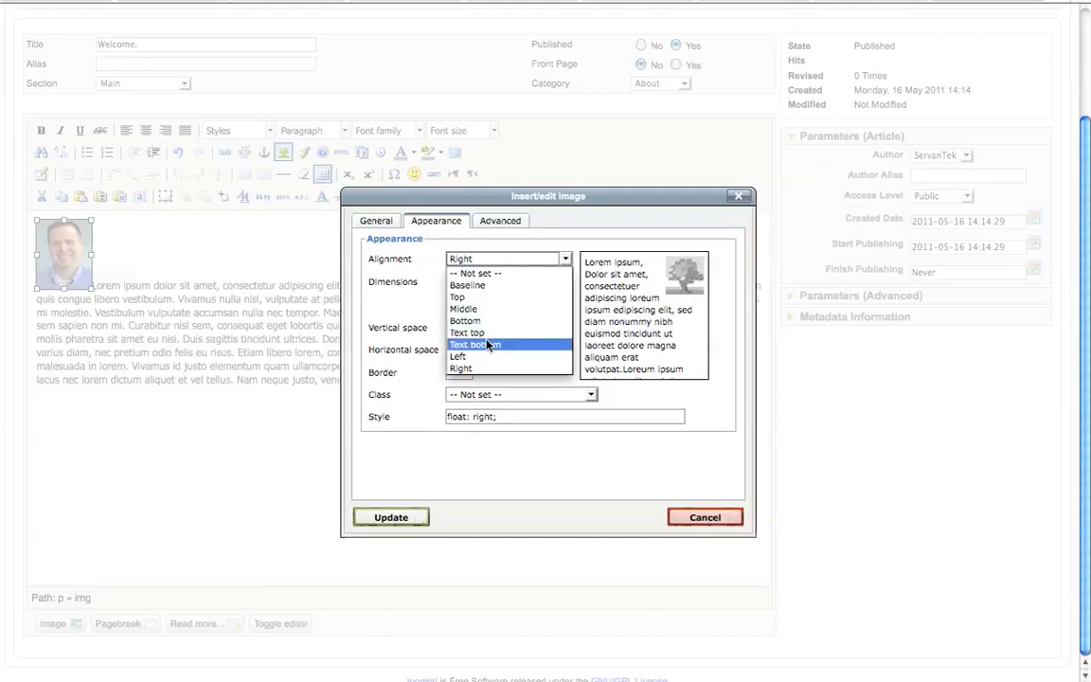
click(462, 357)
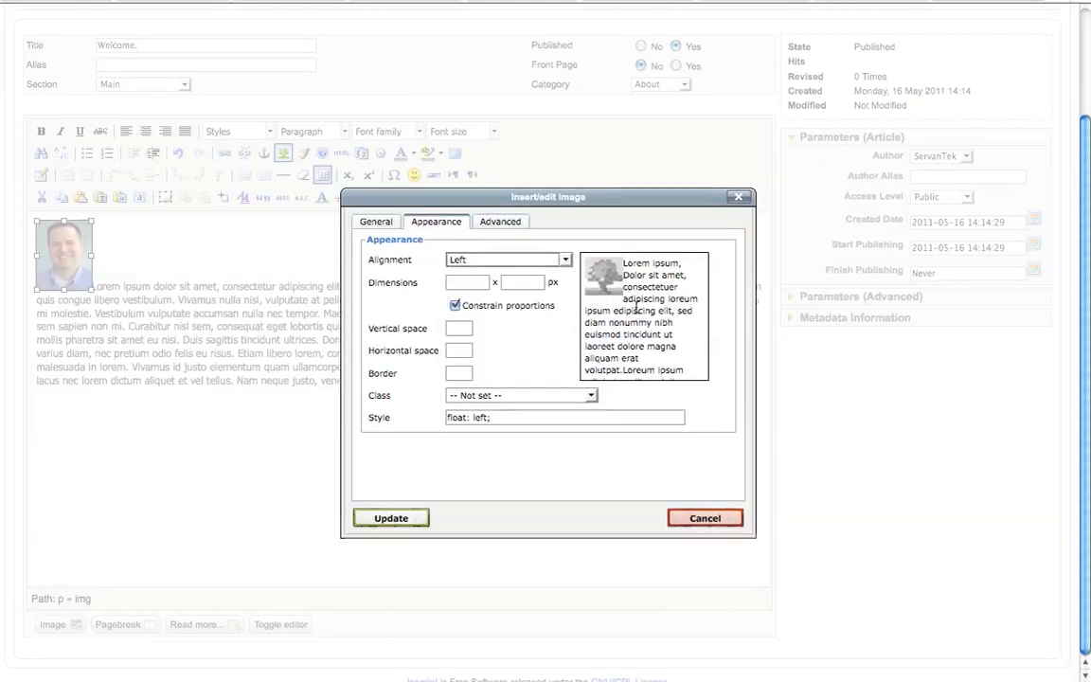
click(565, 260)
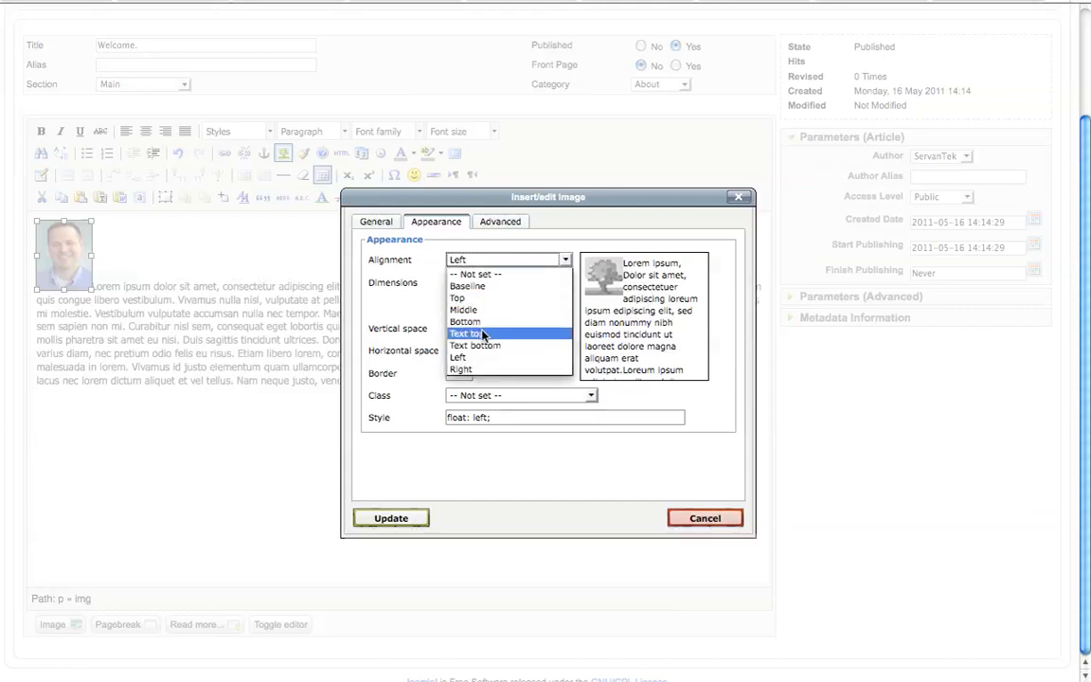
click(499, 369)
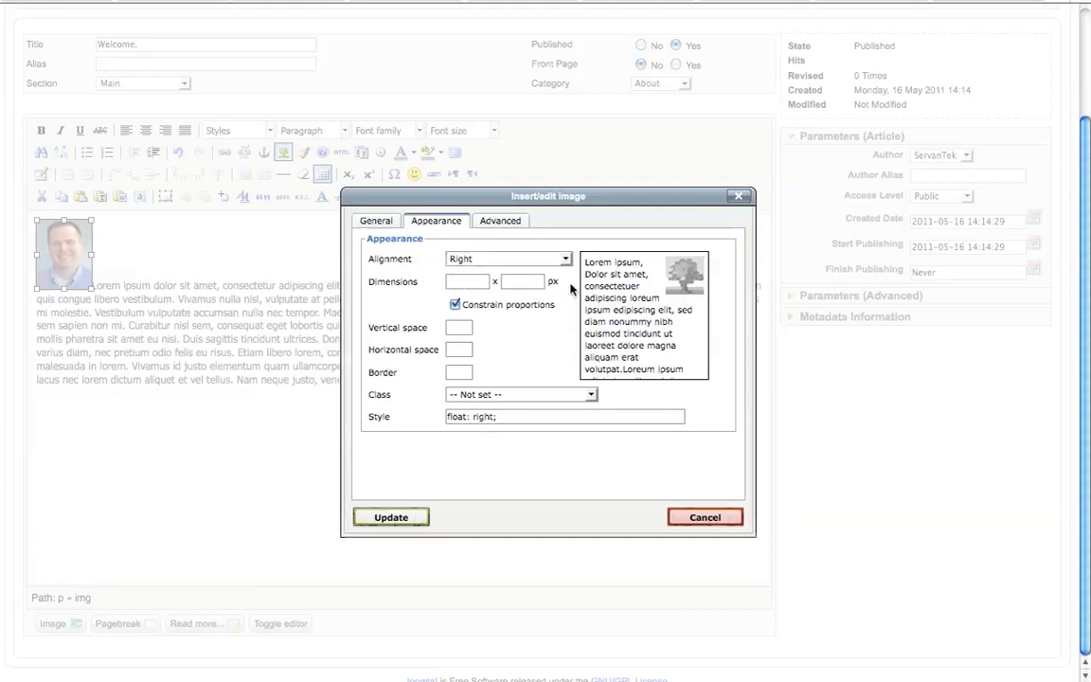
Step: Set the portrait's width to 30 px and apply the image settings to the article
text(30)
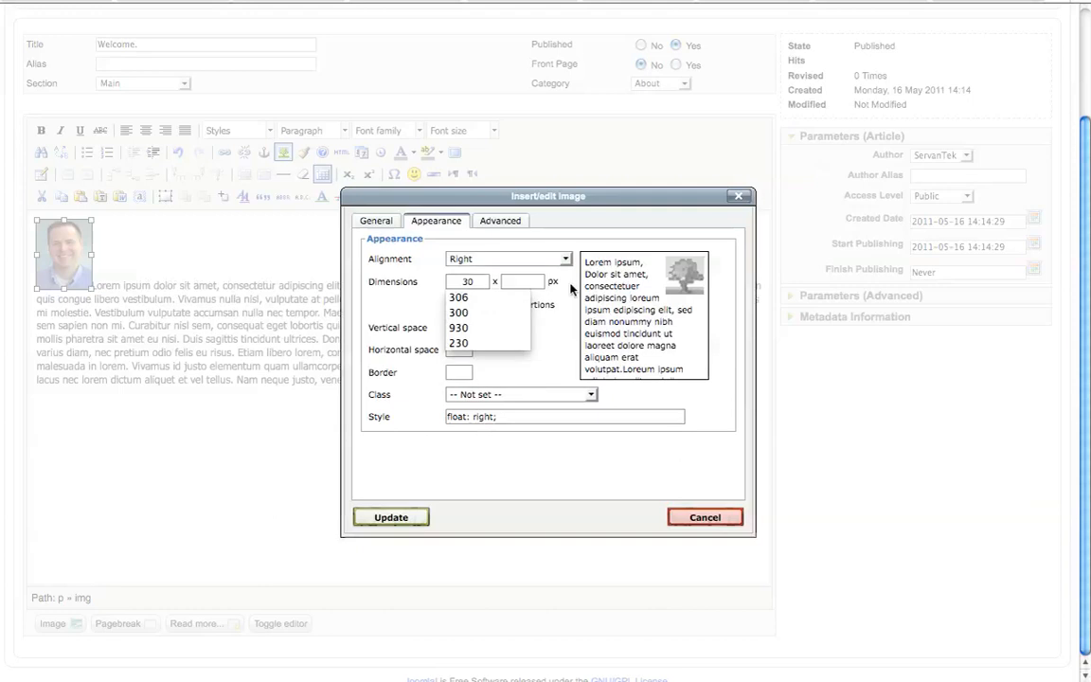
click(523, 281)
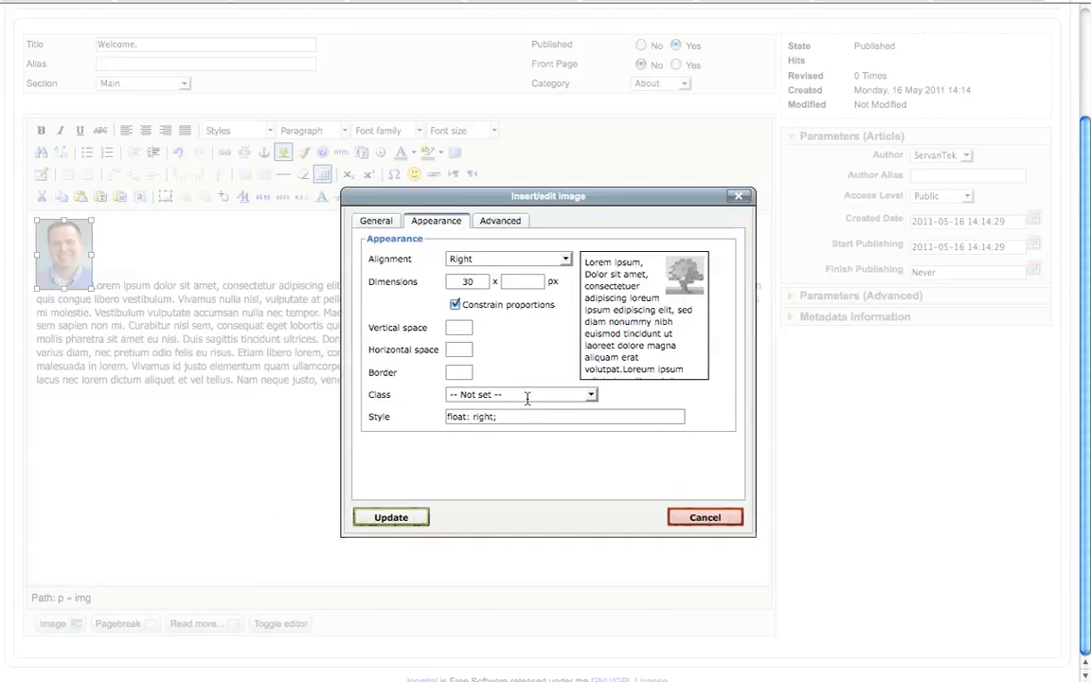
click(384, 518)
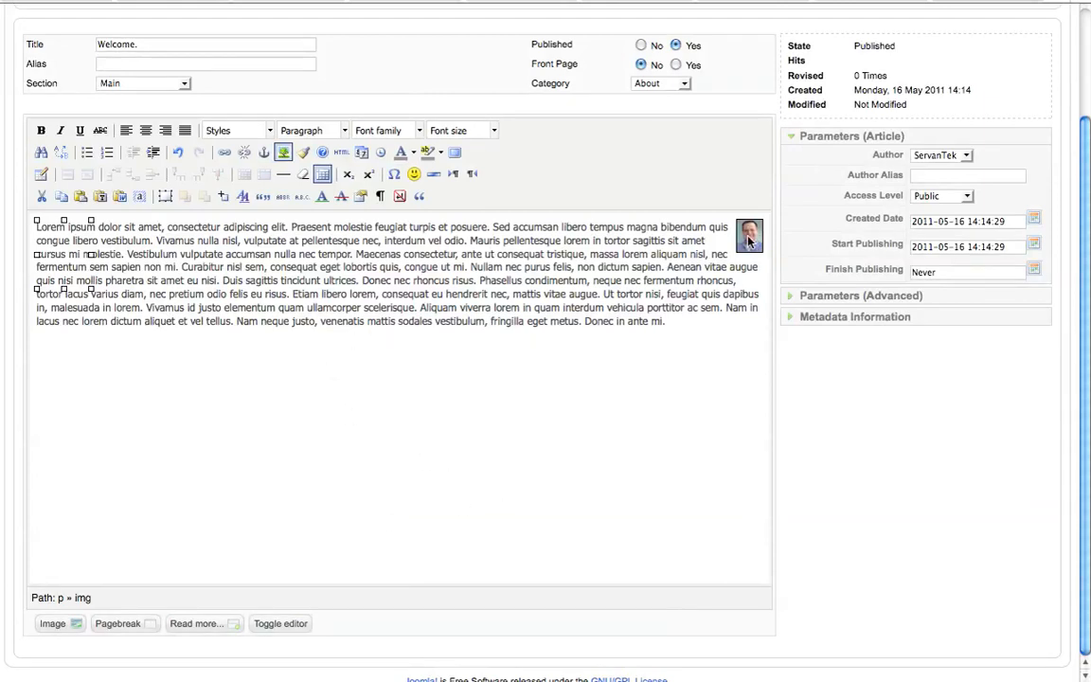
Step: Preview the article to check the portrait's size and alignment, and close the preview
scroll(796, 275, up, 3)
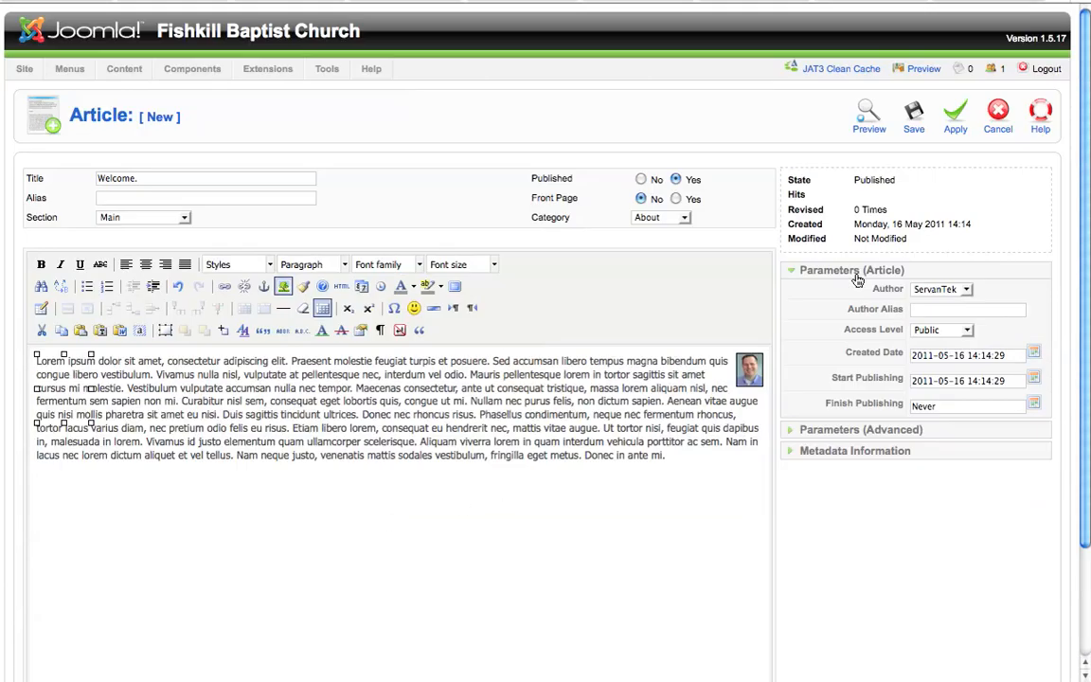
click(868, 116)
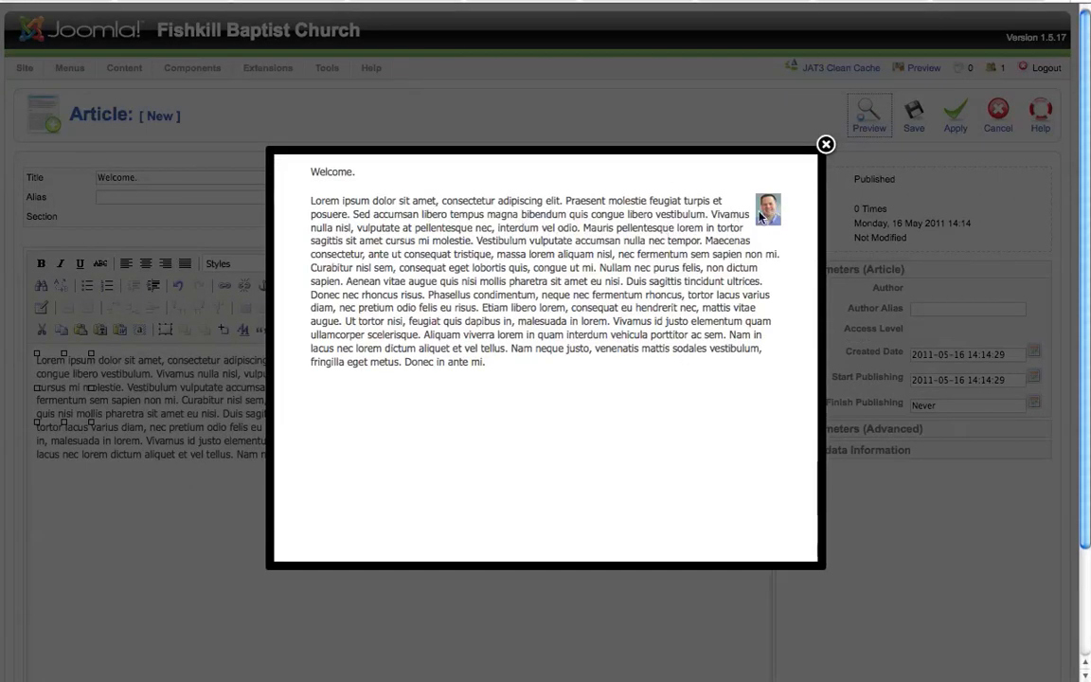
click(826, 144)
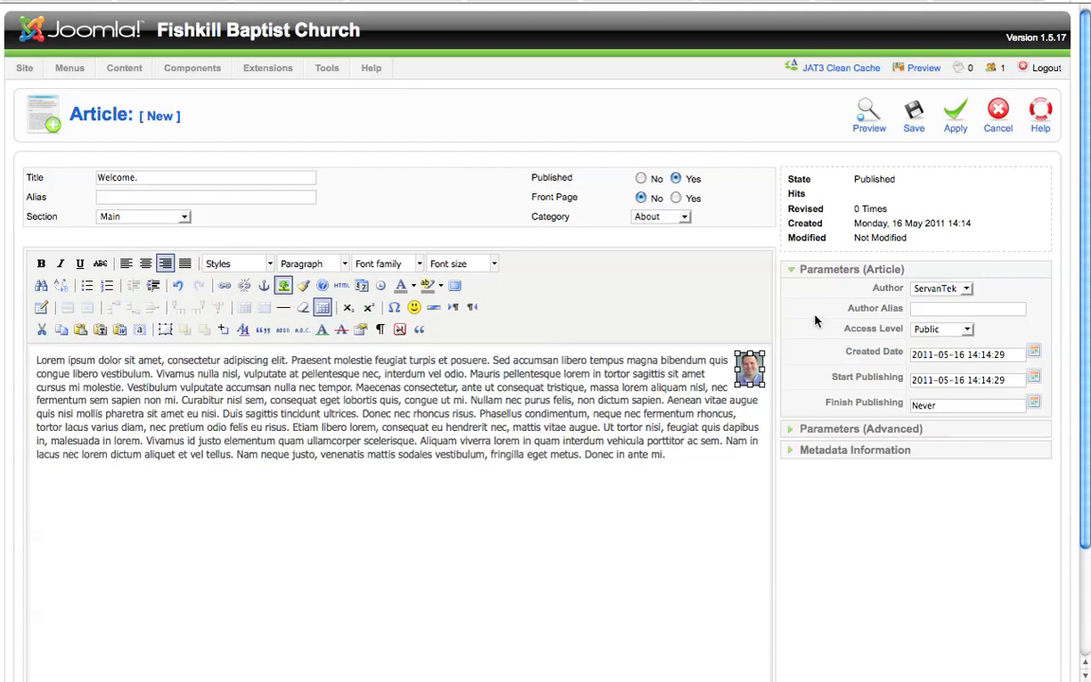
Step: Set the portrait's alignment to Left, clear its width value, and check the updated image in the article preview
click(285, 288)
click(435, 221)
click(376, 221)
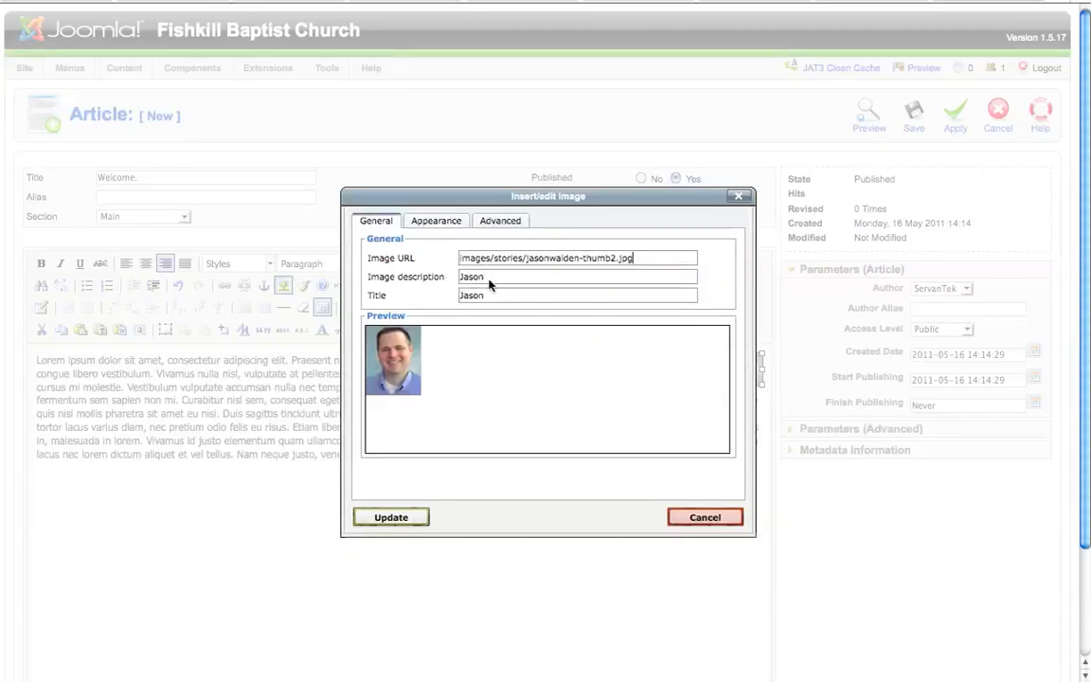
click(425, 223)
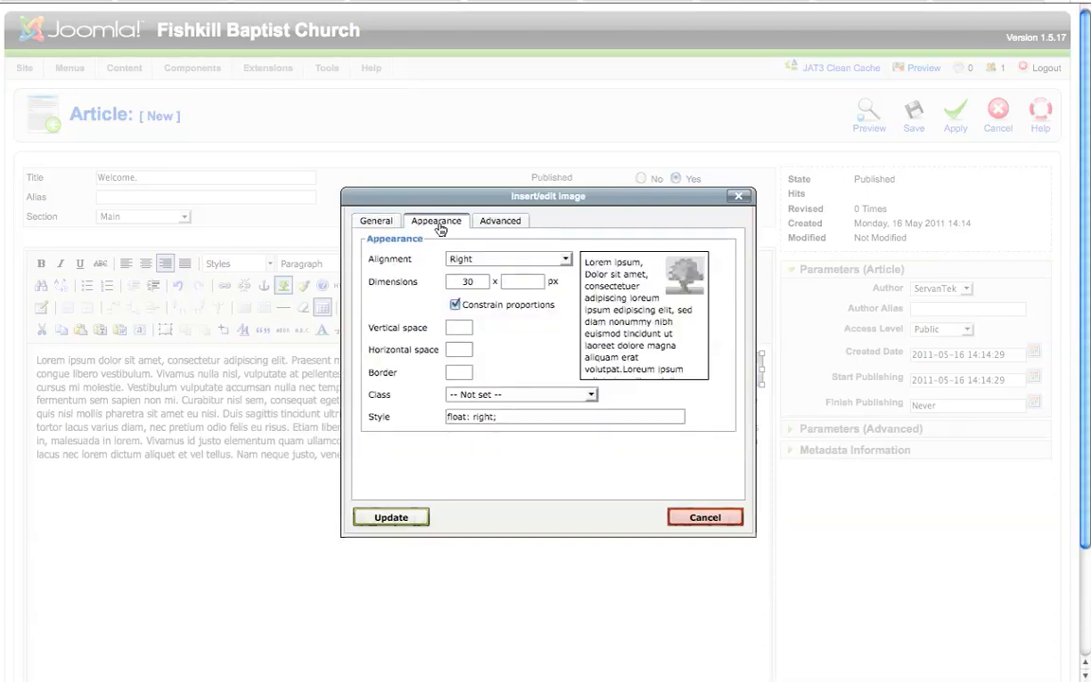
click(565, 259)
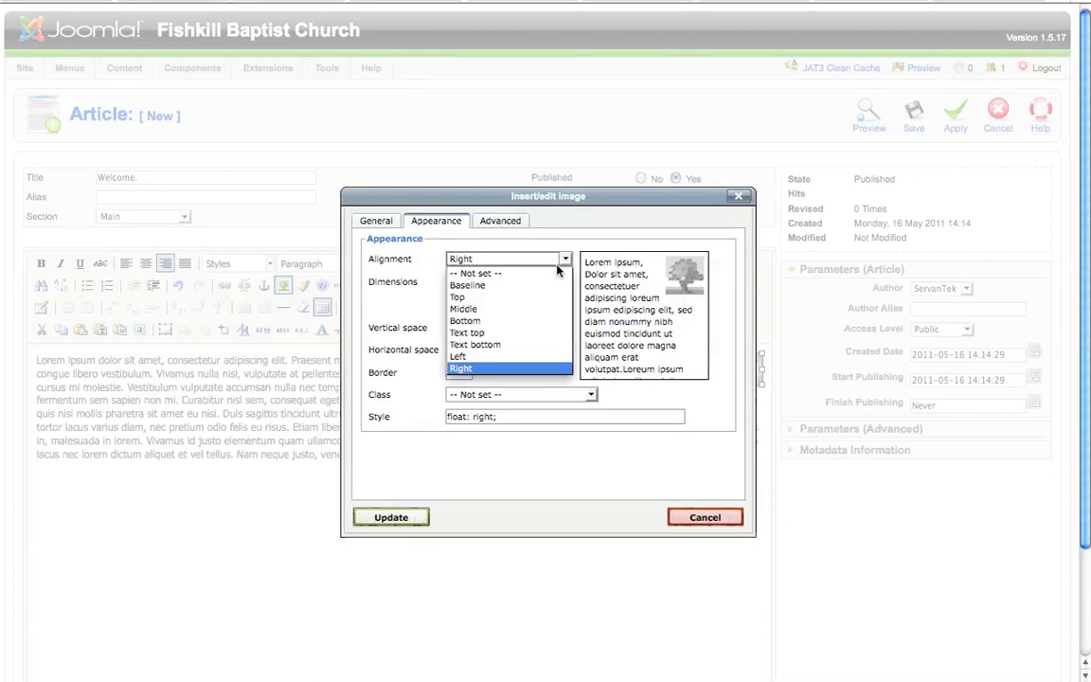
click(495, 356)
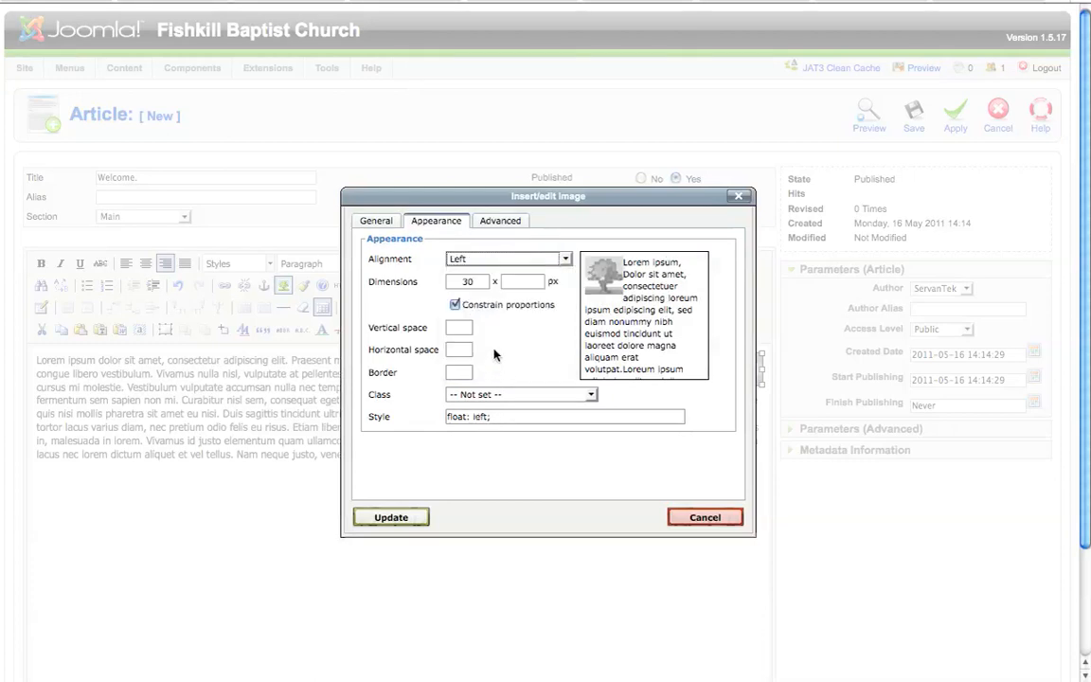
drag(475, 282, 433, 281)
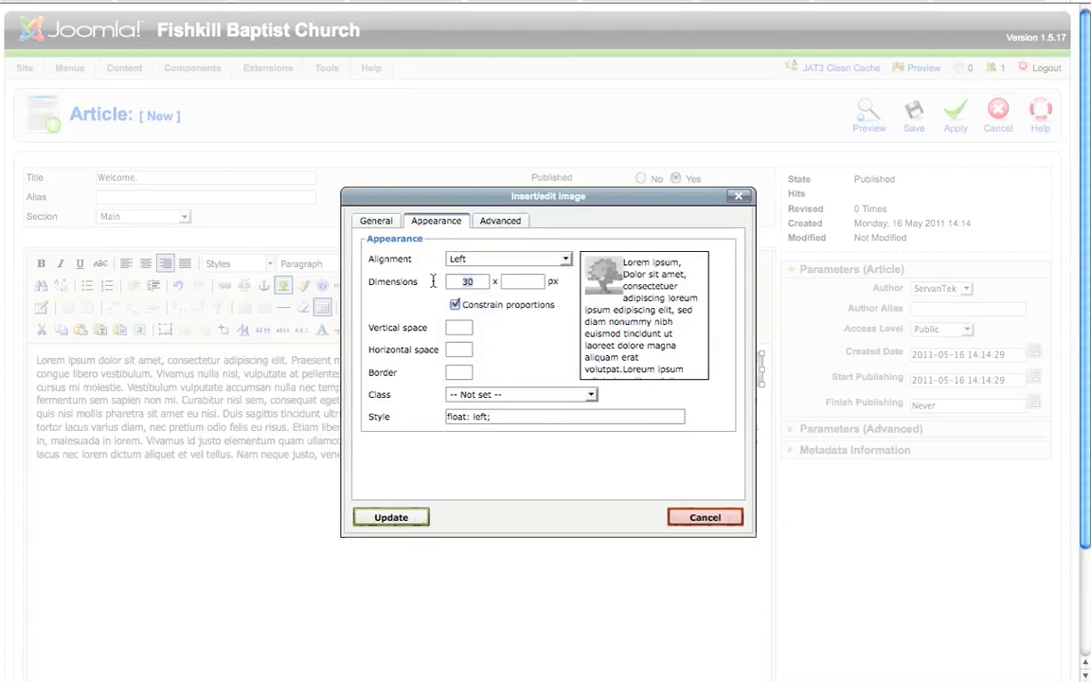
key(BackSpace)
click(388, 519)
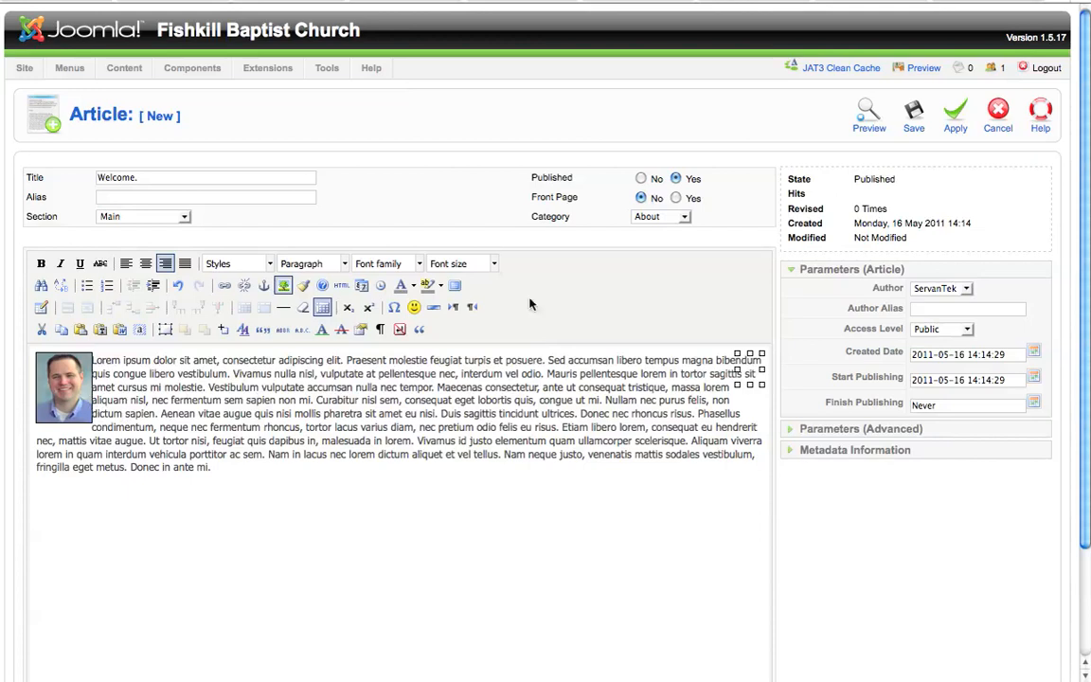
click(866, 115)
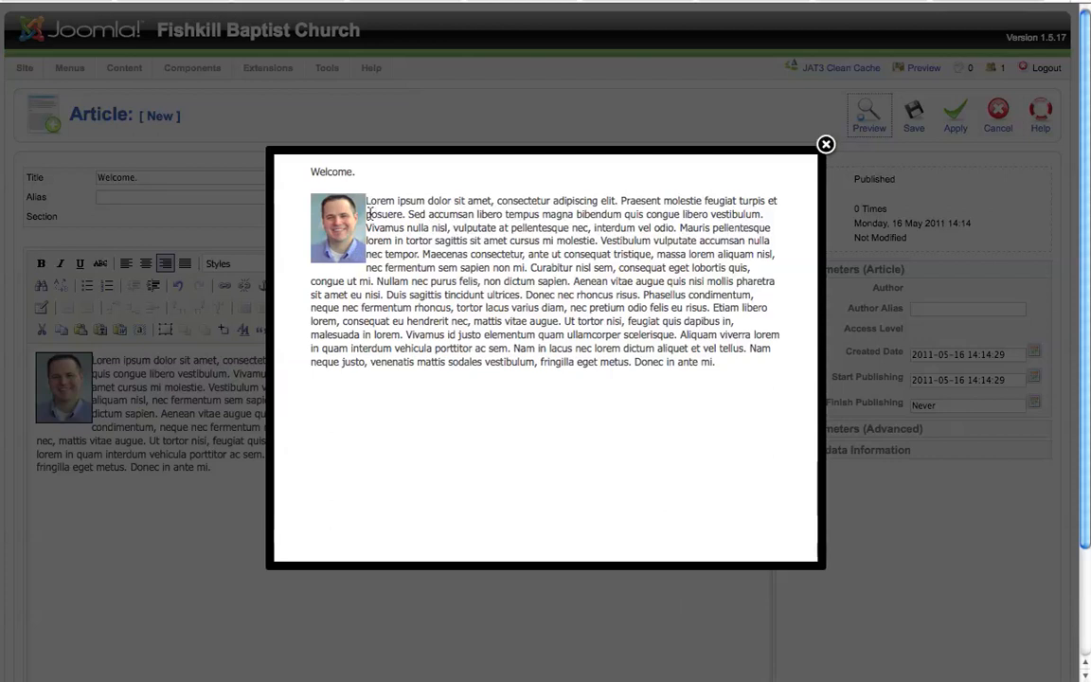
click(825, 146)
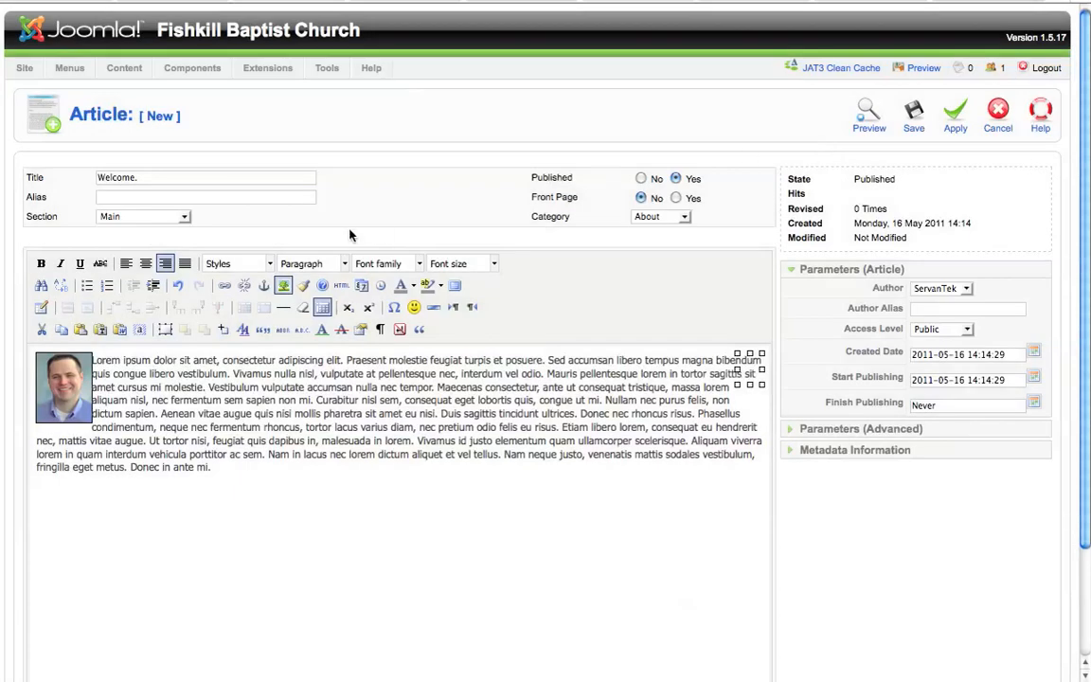
Step: Add "padding:5px;" after "float: left;" in the portrait's style, apply it, and check the spacing in the article preview
click(66, 398)
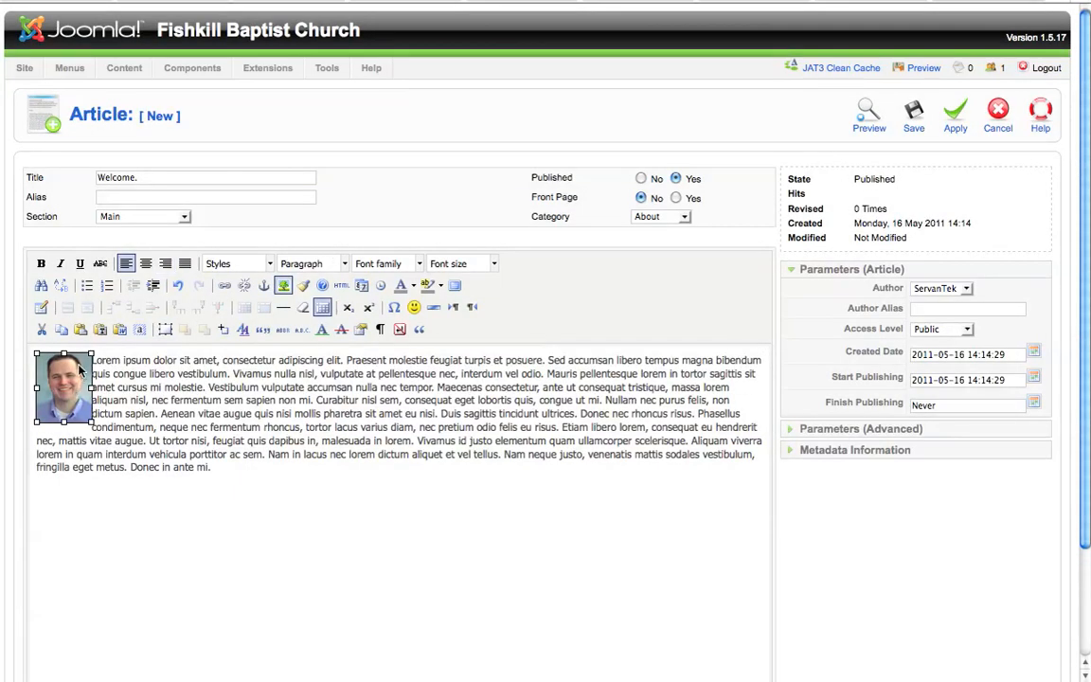
click(283, 285)
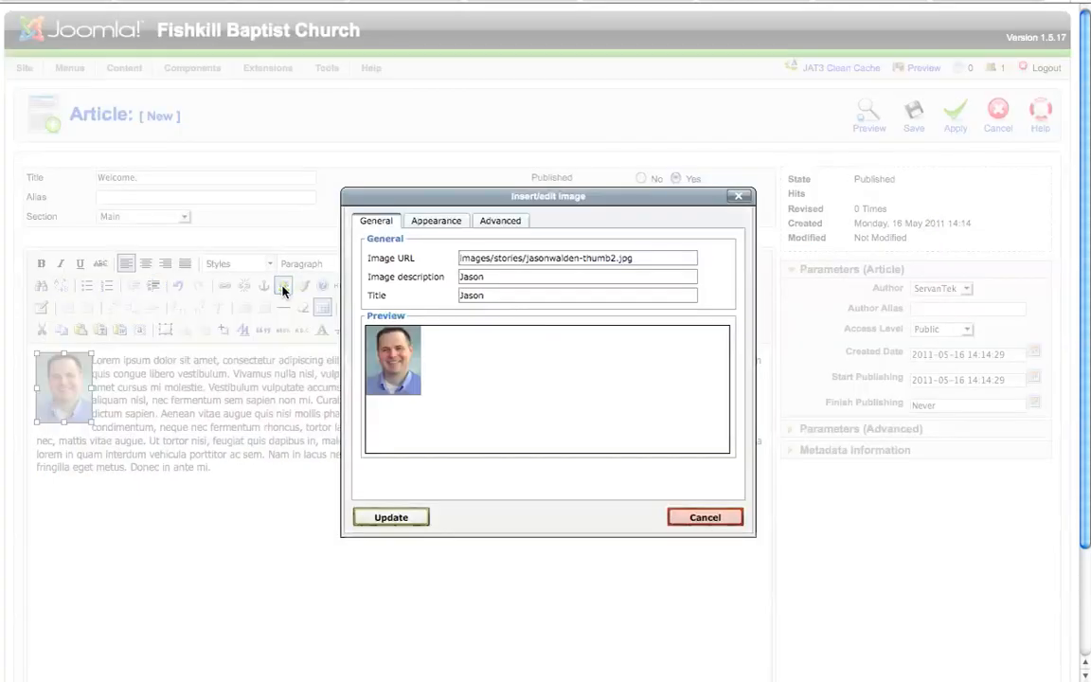
click(432, 222)
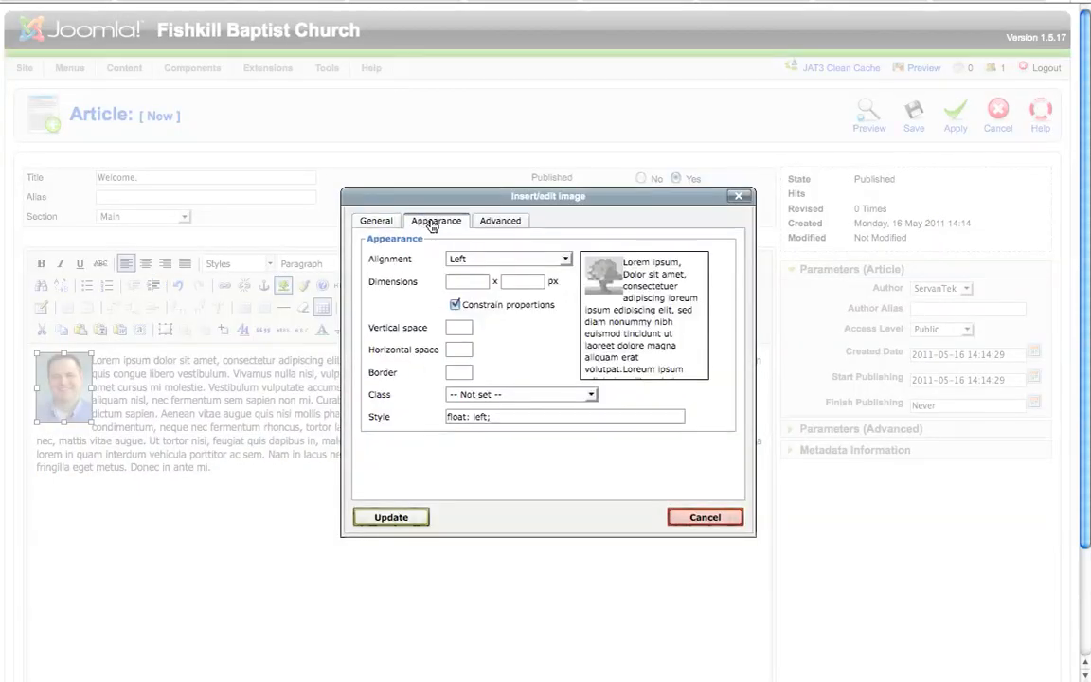
click(503, 418)
text(p)
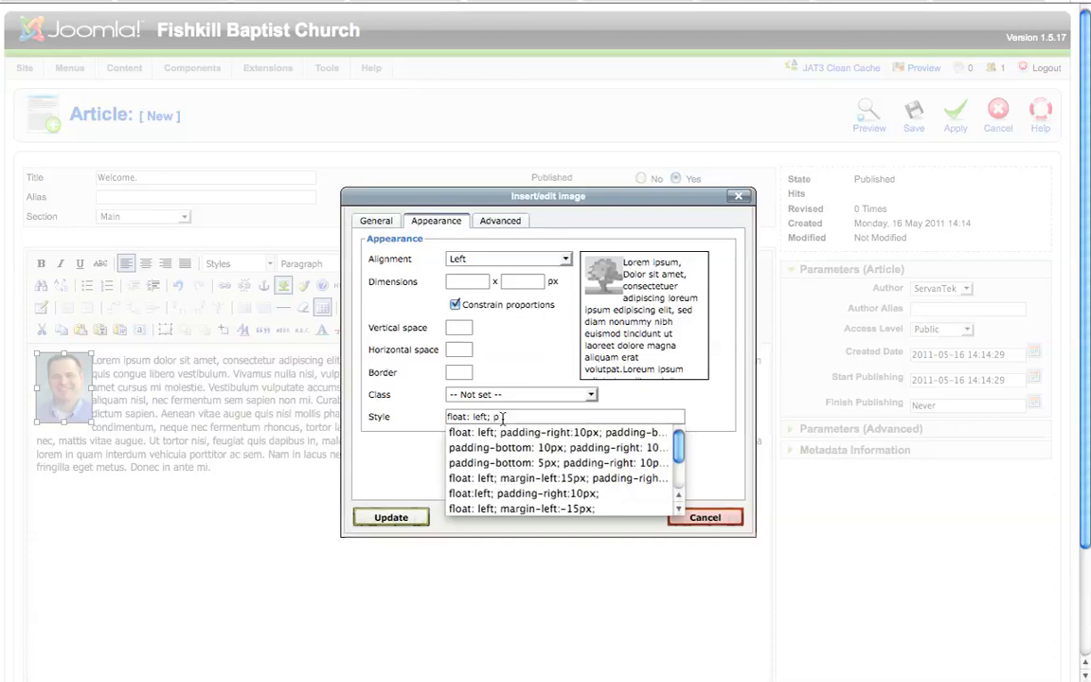
text(adding:5px;)
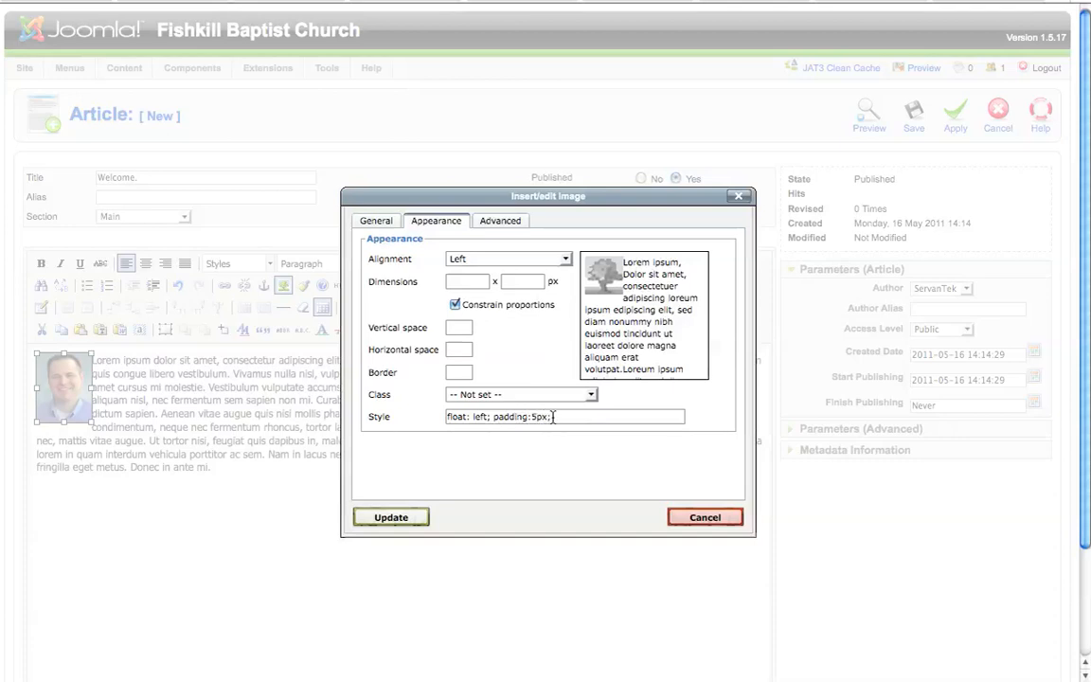
click(387, 521)
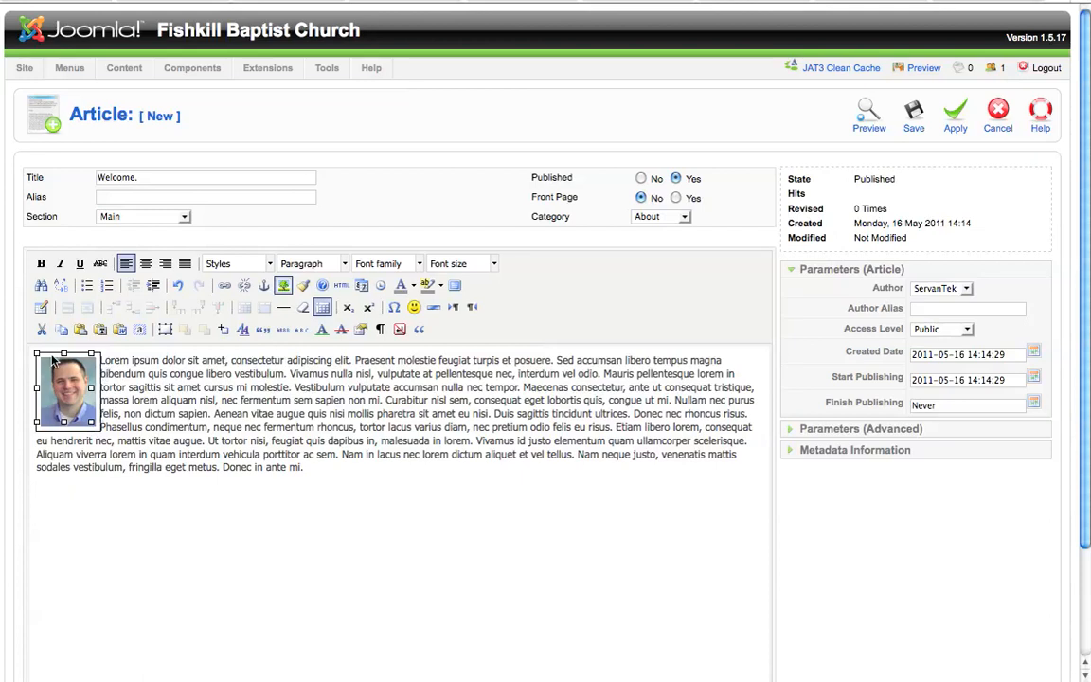
click(868, 115)
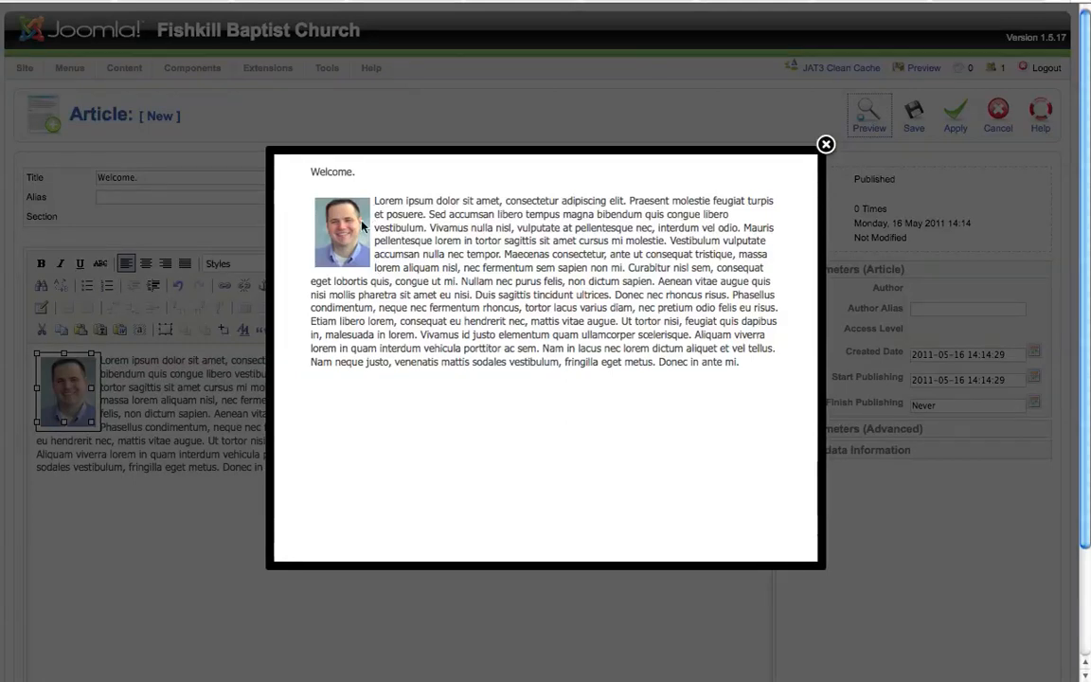
click(826, 144)
Step: Apply the changes to the new Welcome. article and save it
scroll(641, 195, down, 3)
scroll(639, 196, up, 3)
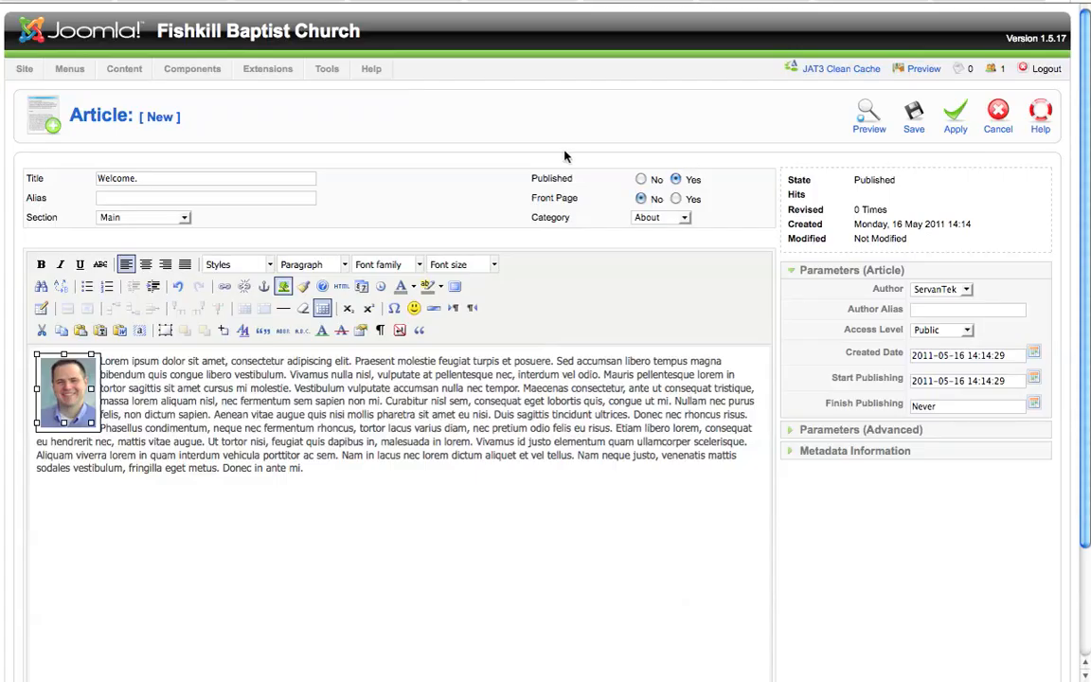
scroll(565, 154, down, 3)
scroll(565, 155, up, 3)
click(956, 118)
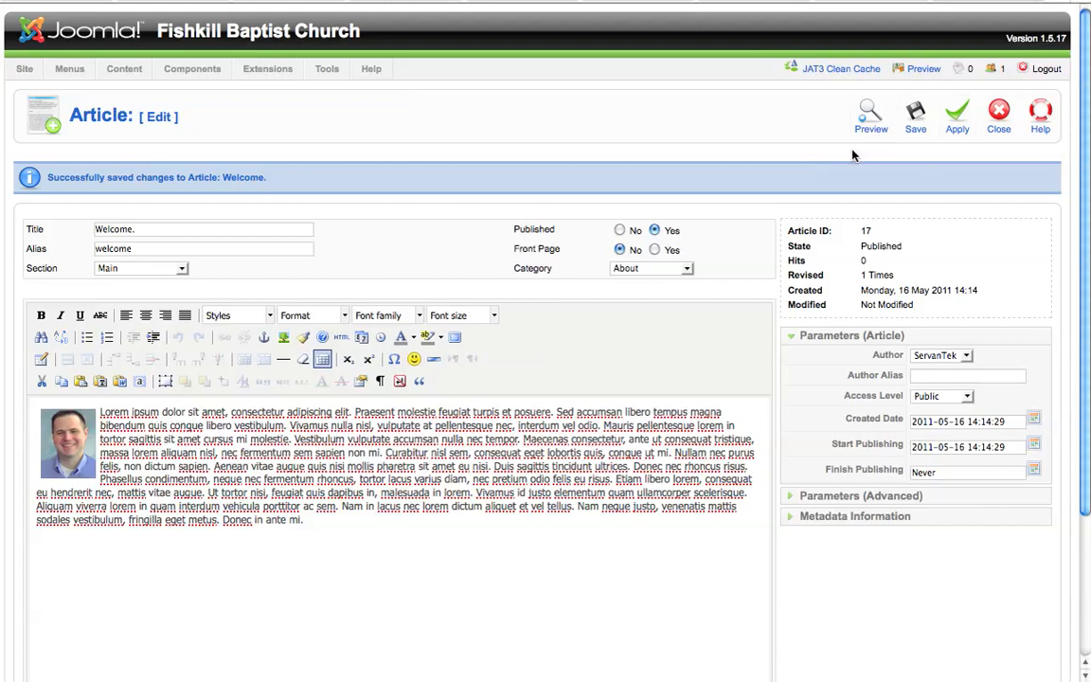
click(914, 119)
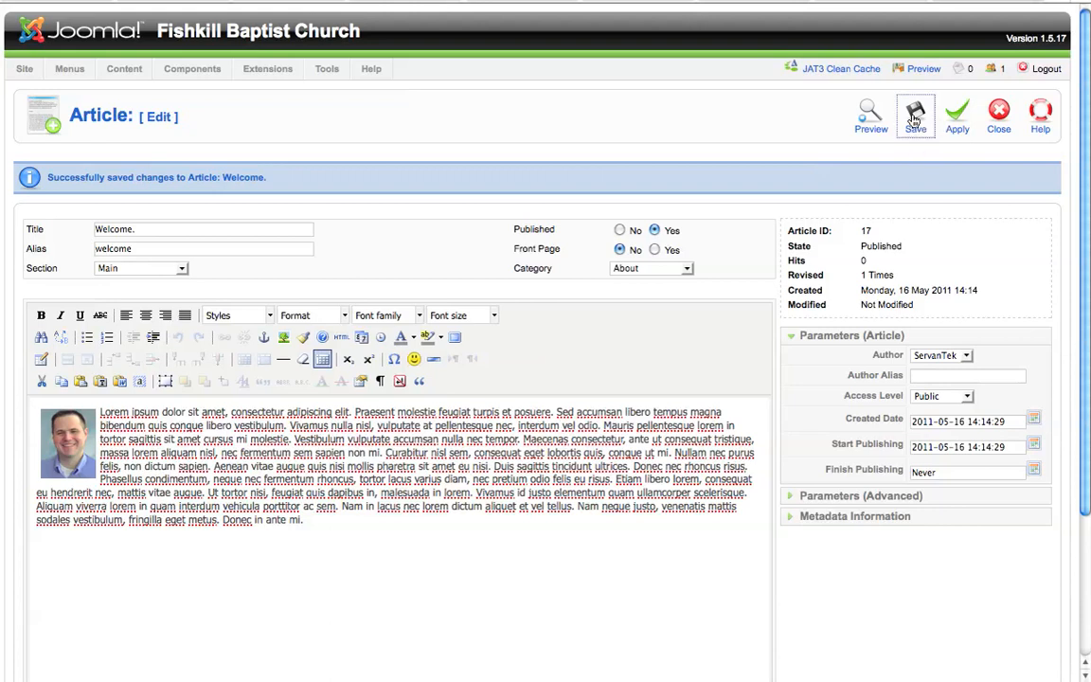